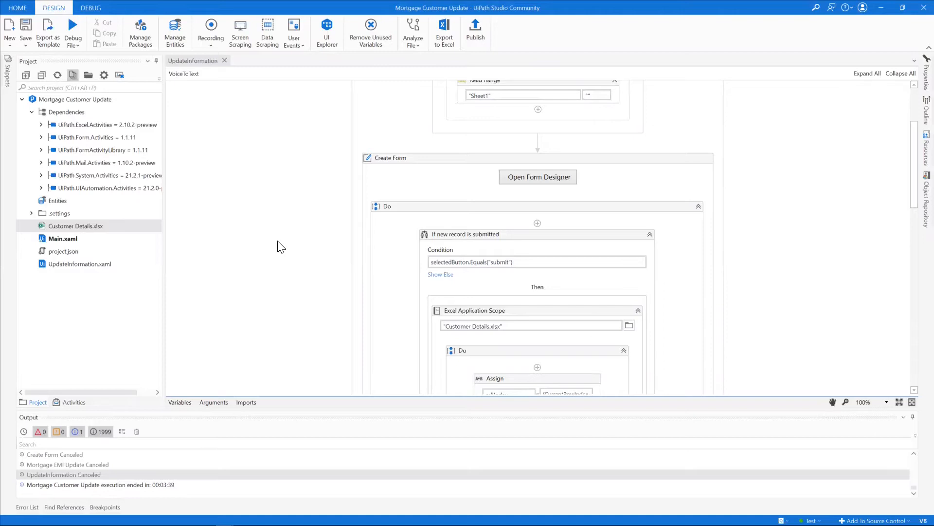
- Open Customer Details.xlsx from the project, review all its columns from CustomerID to Branch, and close the workbook
double_click(82, 224)
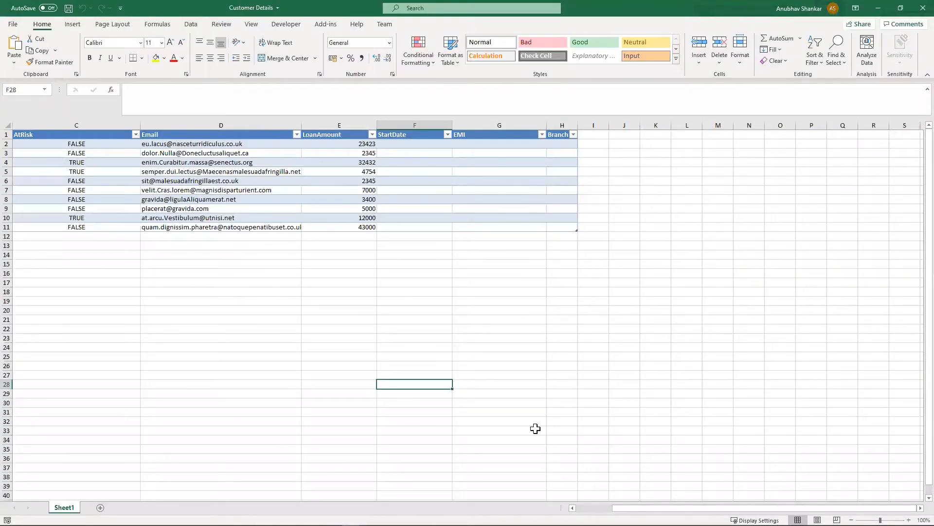
left_click_drag(617, 507, 581, 508)
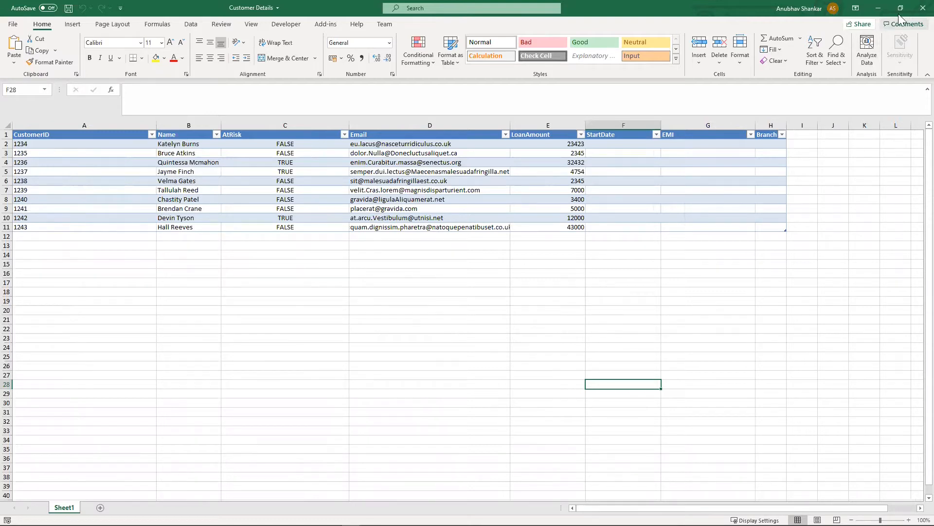
left_click(913, 14)
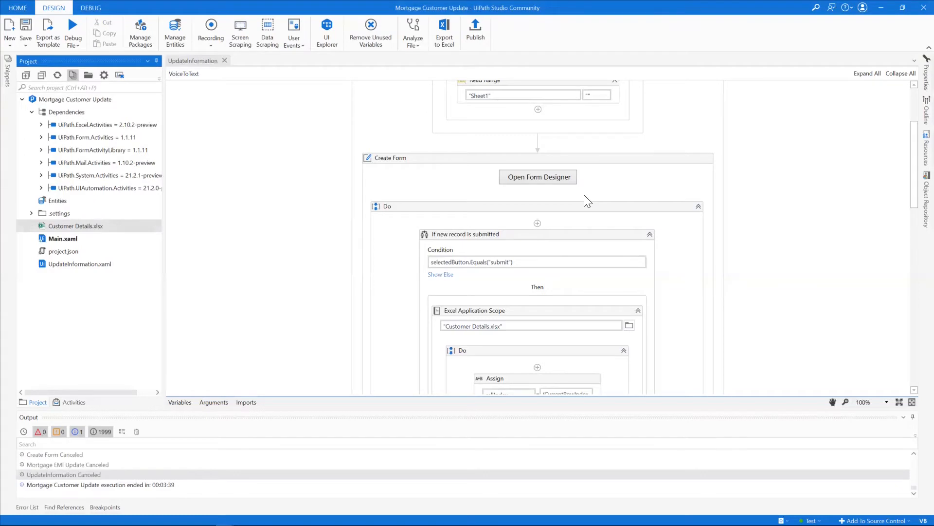
- View the Create Form layout in the form designer, close it, and run the UpdateInformation workflow in debug mode
left_click(555, 176)
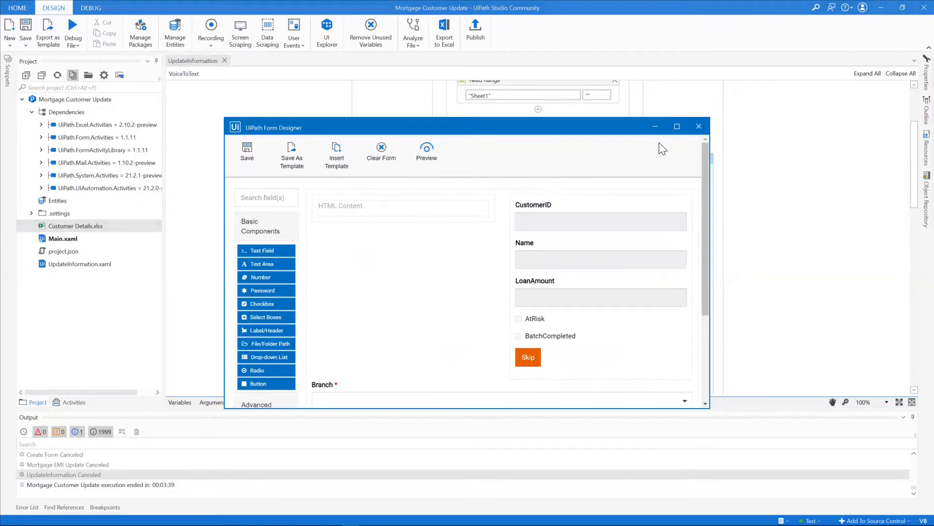
left_click(697, 129)
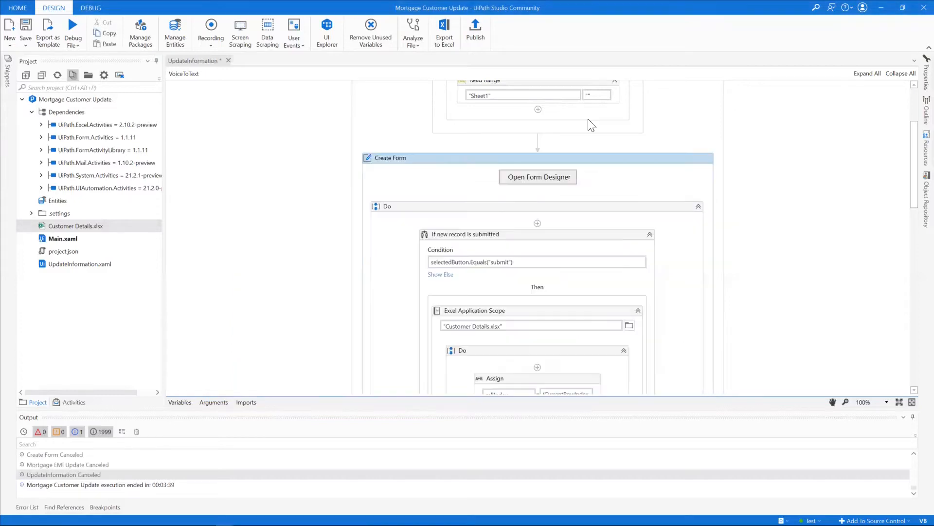
left_click(73, 28)
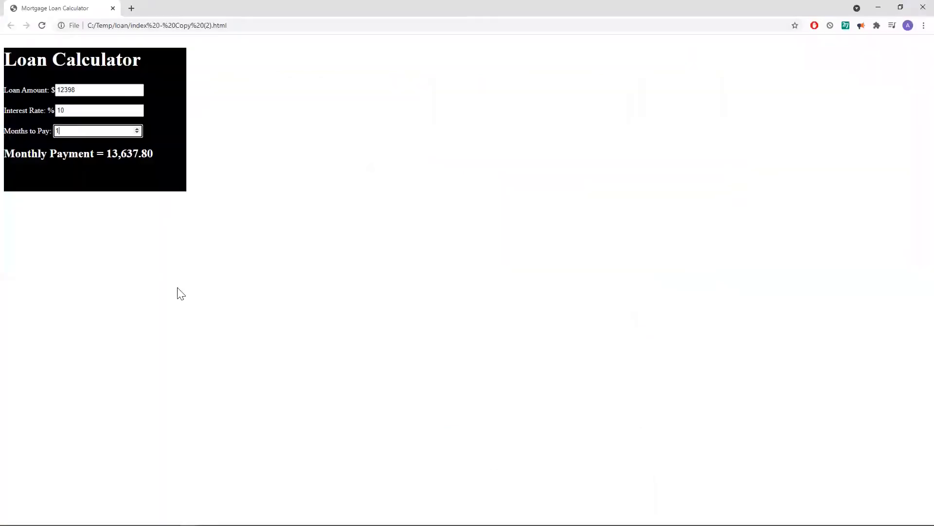
- In the browser loan calculator, compute the monthly payment for a loan amount of 1234 over 12 months, and put the browser away
left_click(84, 88)
key("ctrl+a")
type("1234")
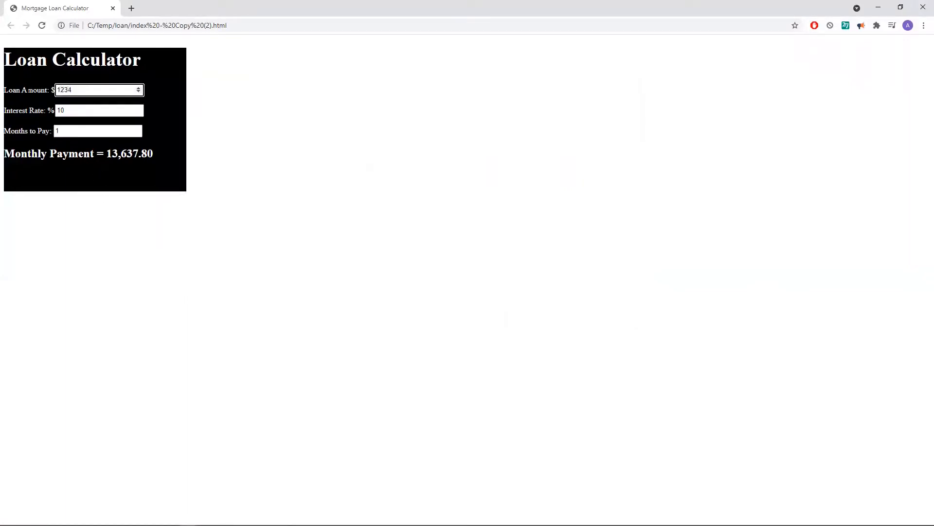
left_click(75, 111)
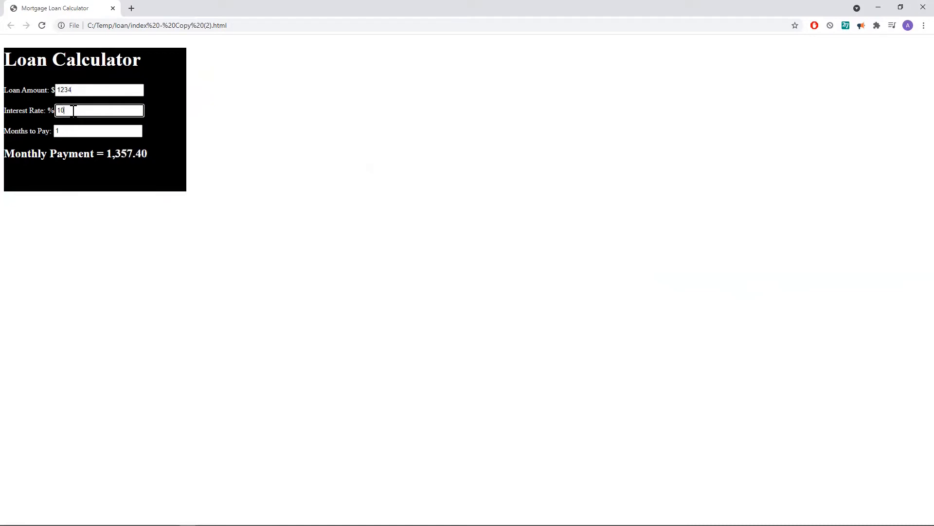
left_click(76, 127)
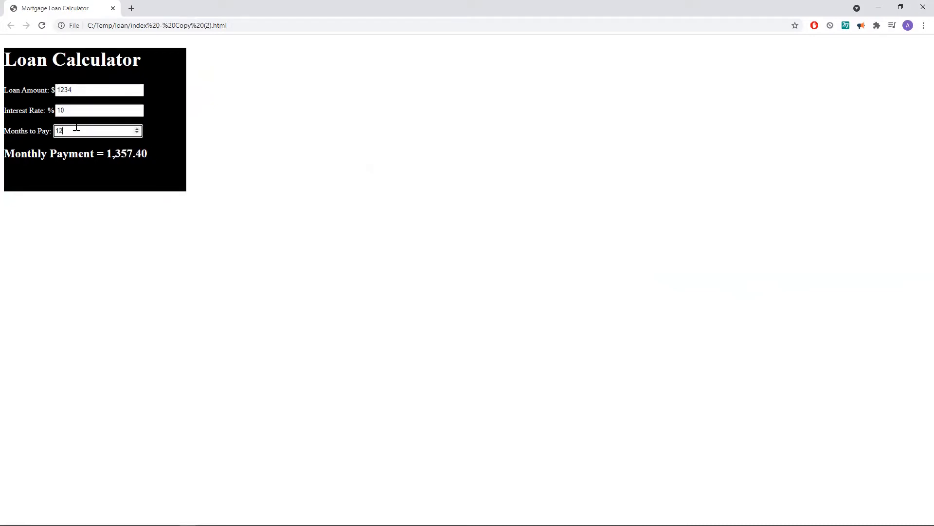
left_click(159, 126)
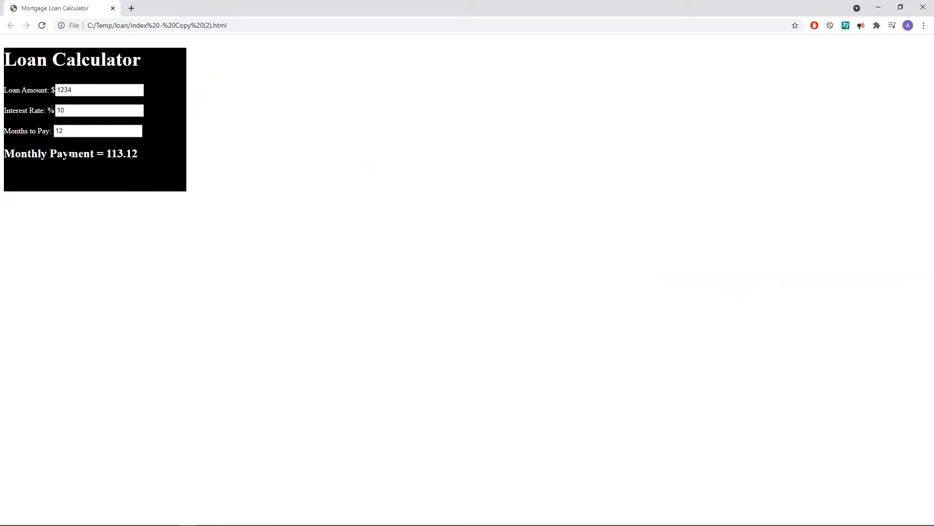
double_click(108, 153)
left_click(867, 9)
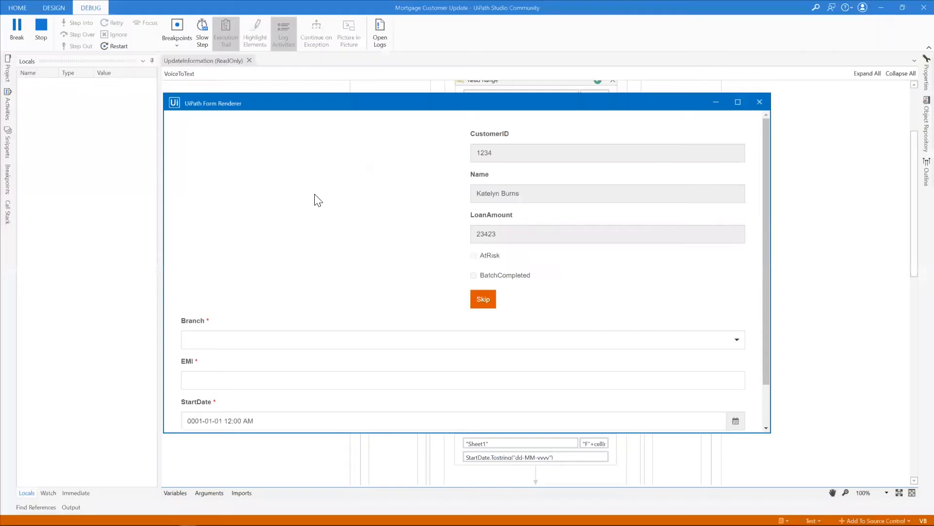
- Try to skip the customer record and close the running form while the required Branch and EMI fields are empty
left_click_drag(766, 279, 766, 332)
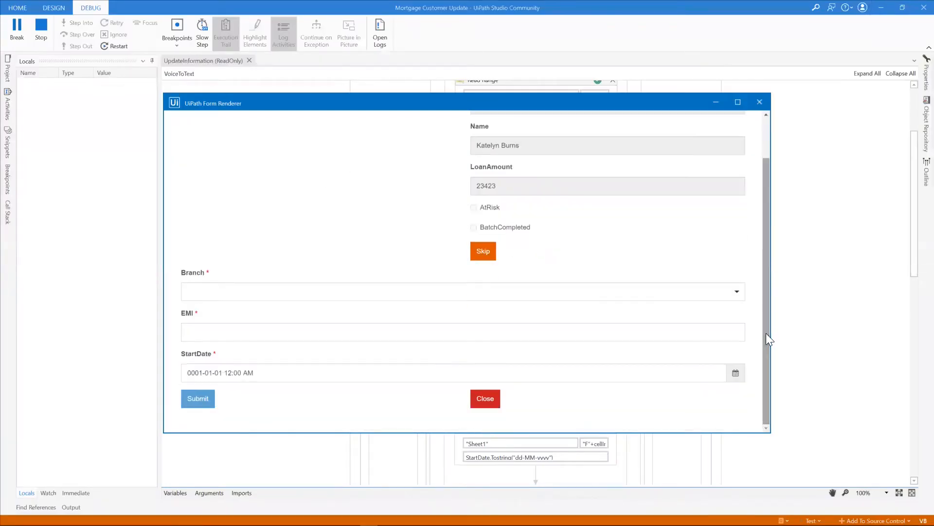
left_click(483, 251)
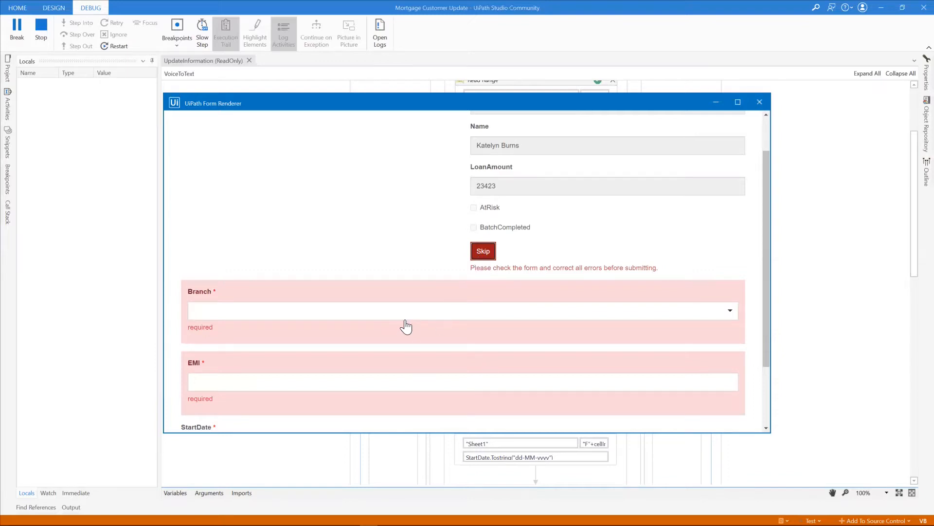
scroll(768, 389, "down", 3)
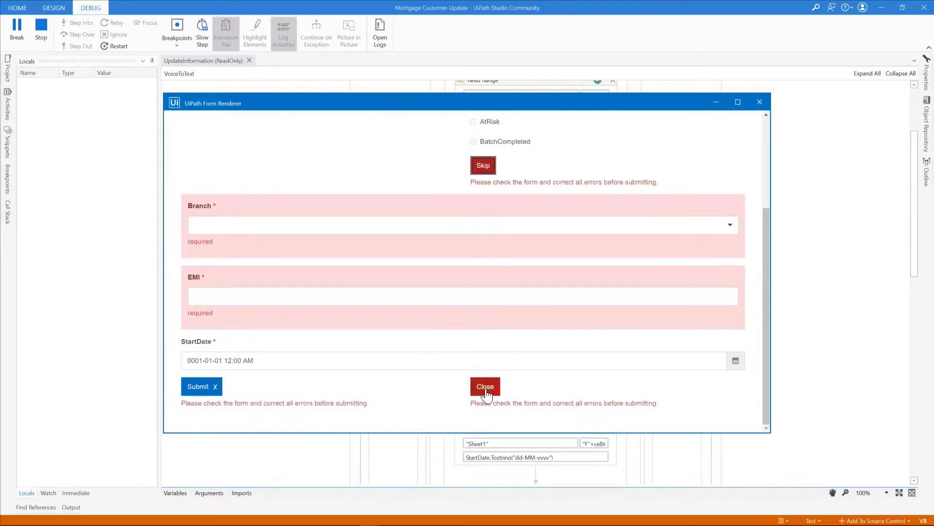
left_click(486, 389)
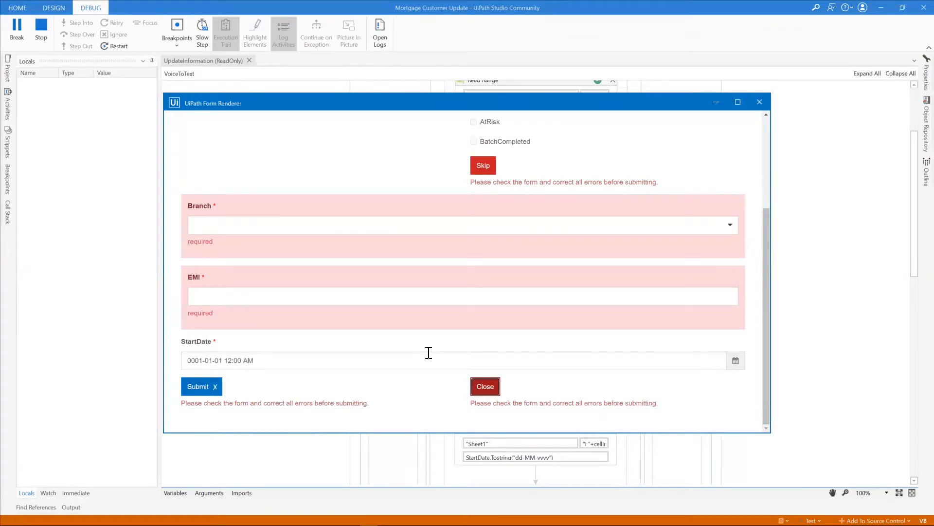
- Show the StartDate calendar in the running form and dismiss it without choosing a date
left_click_drag(766, 350, 759, 396)
left_click(668, 360)
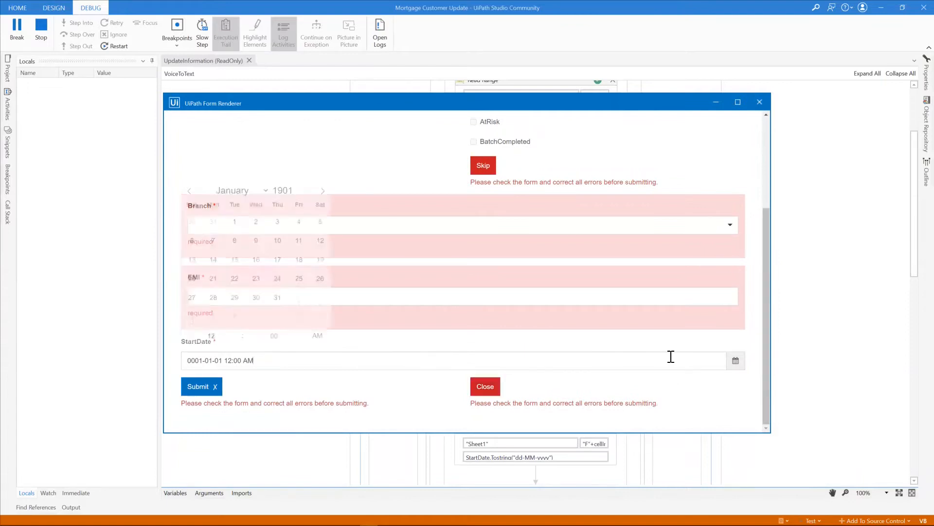
left_click(697, 350)
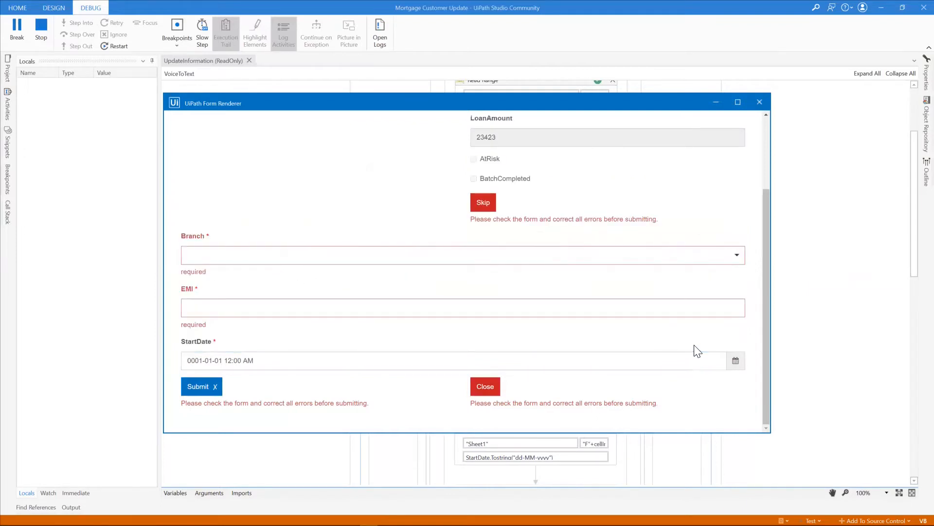
- Search the Branch options for "sb", clear the search, and leave the field without choosing a branch
left_click(692, 256)
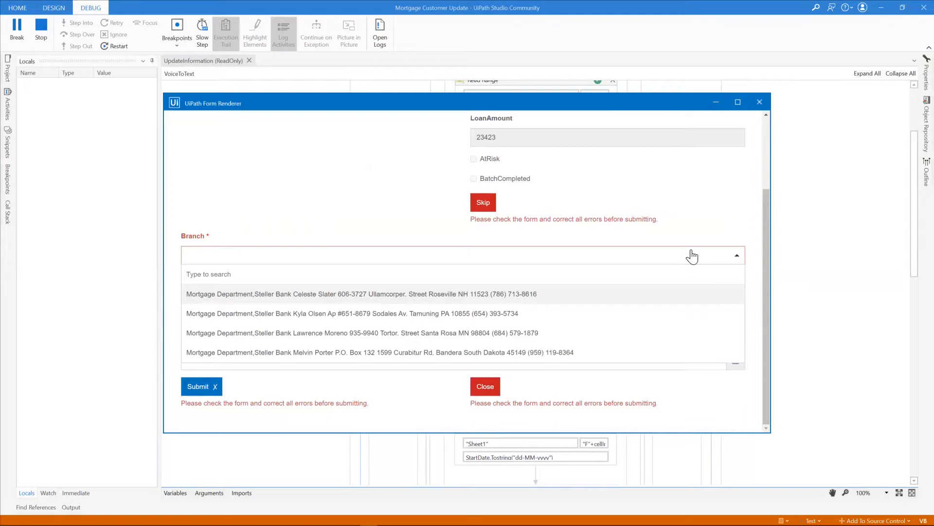
type("sb")
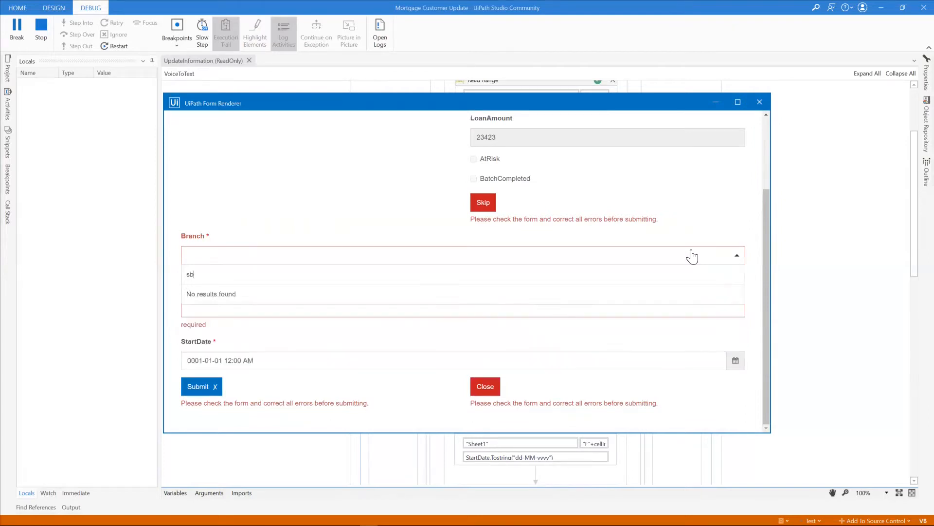
key("BackSpace")
key("BackSpace")
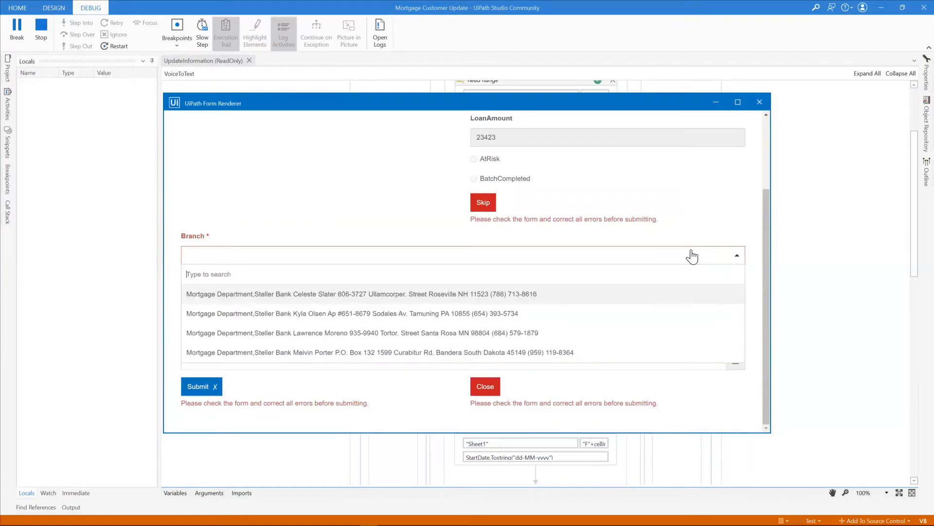
type("sb")
key("BackSpace")
key("BackSpace")
type("sb")
key("BackSpace")
key("BackSpace")
left_click(421, 219)
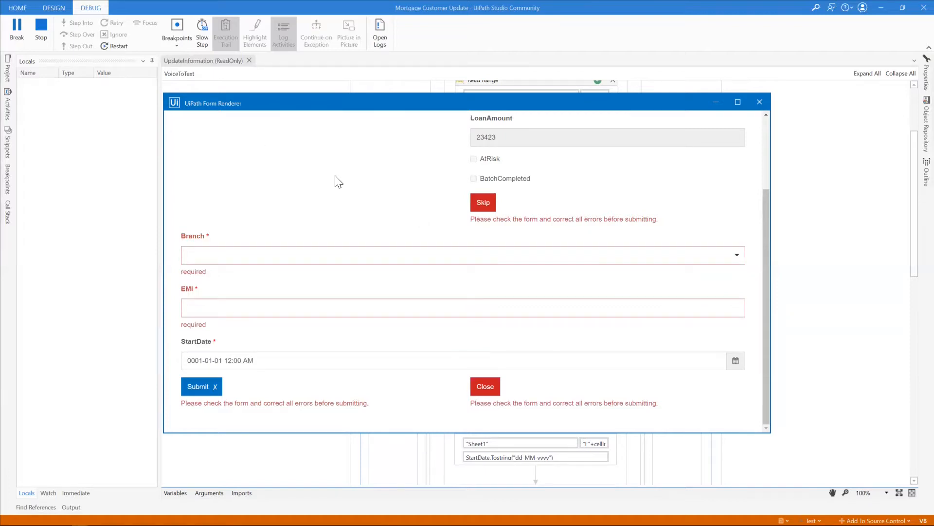
- Close the running form without submitting it, confirm the closure, and stop the debug run
left_click(756, 103)
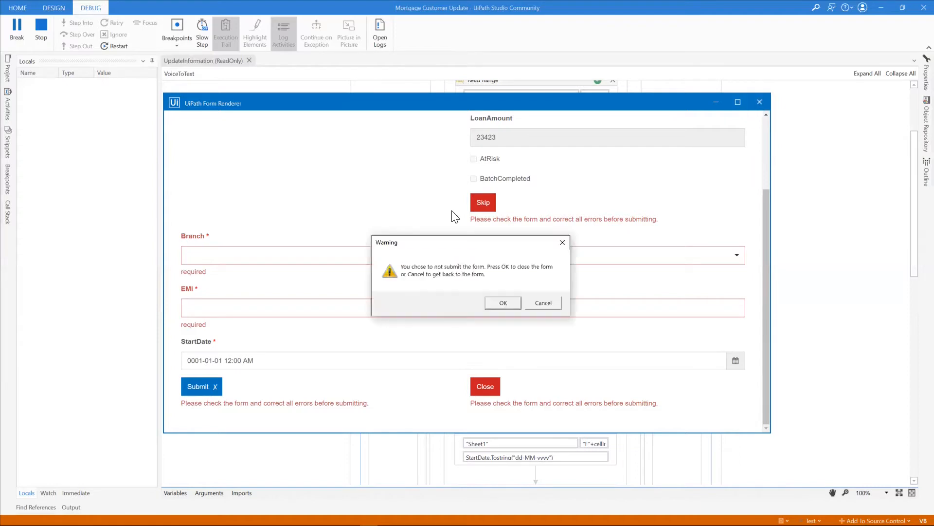
left_click(503, 304)
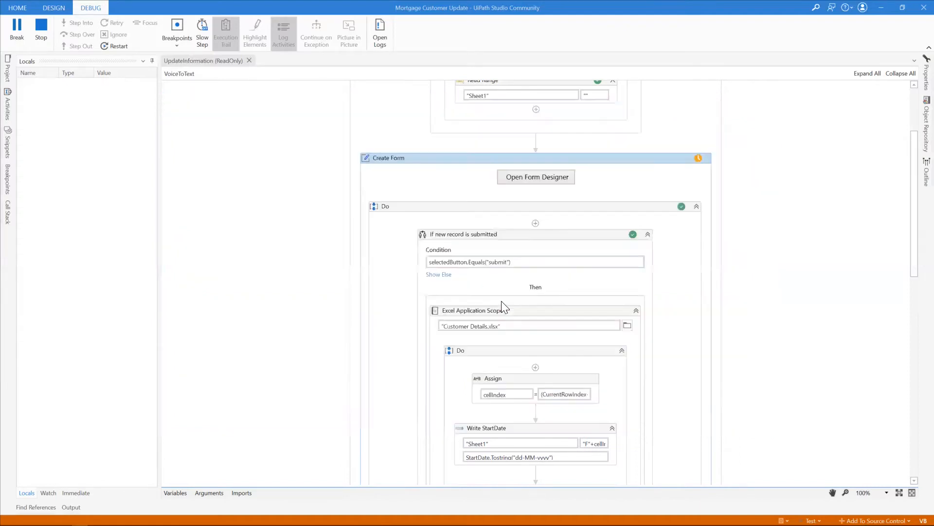
left_click(41, 29)
- Reopen the form designer and open the HTML element component's settings at its empty Content editor
left_click(520, 176)
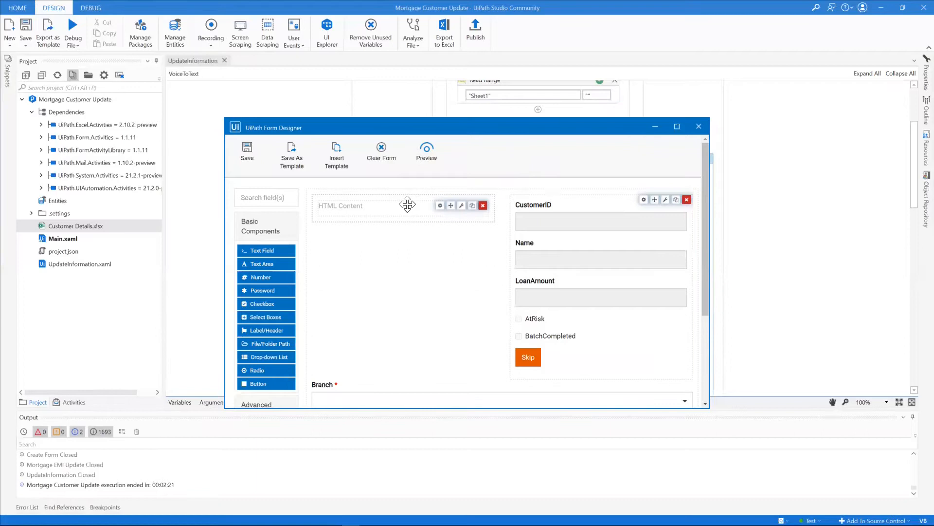
left_click(440, 205)
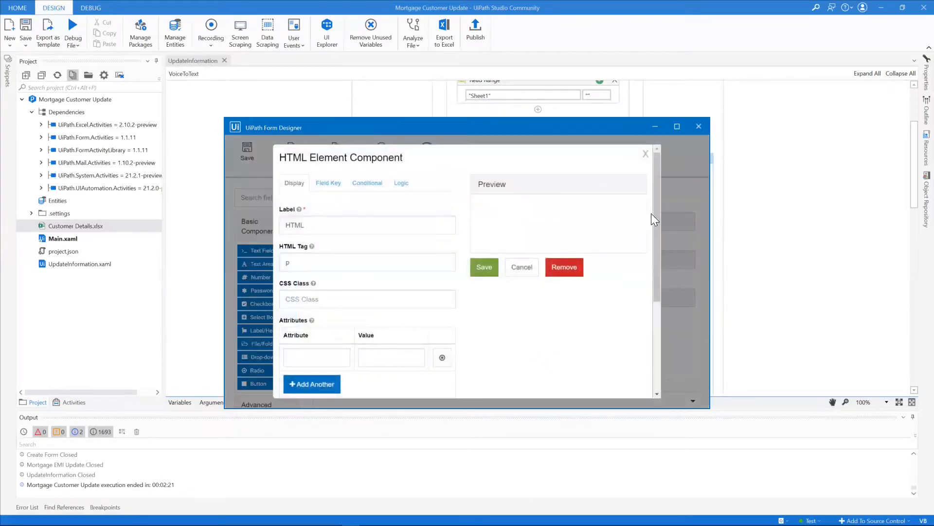
scroll(654, 231, "down", 2)
scroll(651, 275, "down", 4)
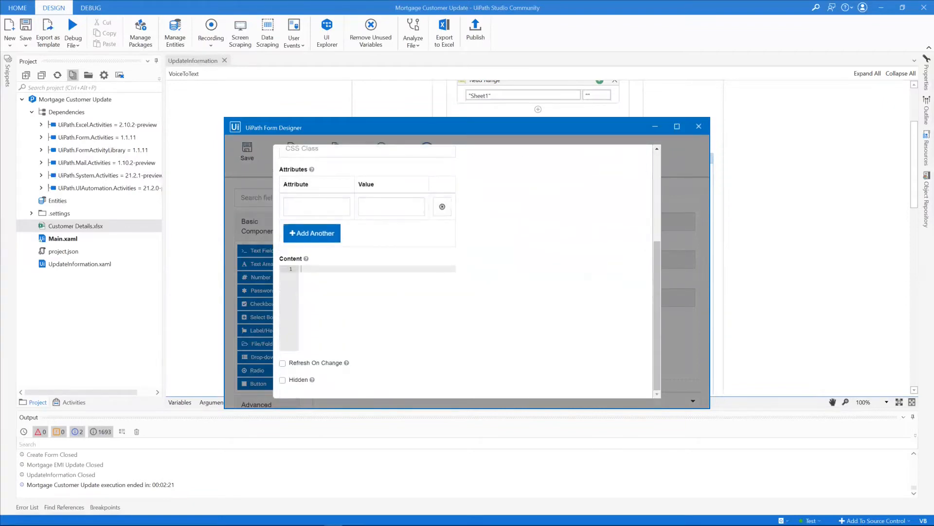
- Switch to Notepad++ and examine the /file: prefix in the stylesheet and script paths of index.html
key("alt+Tab")
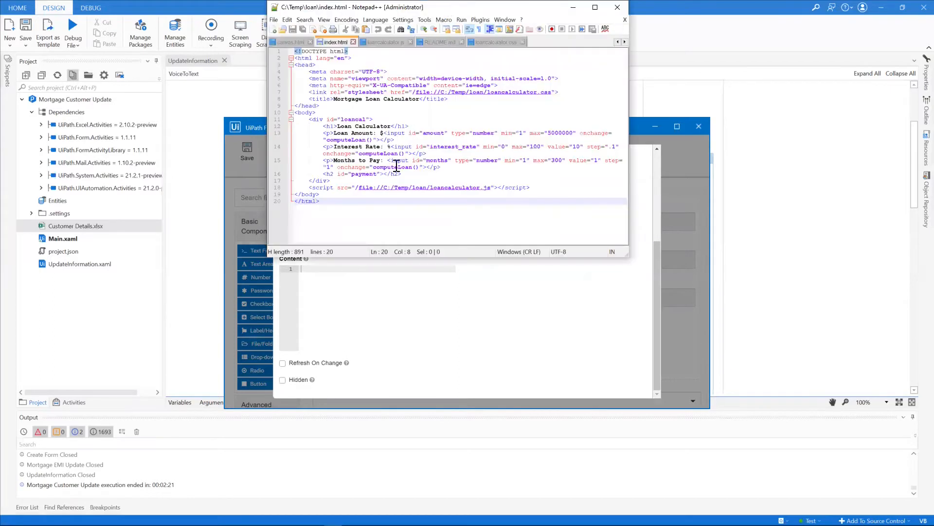
double_click(484, 6)
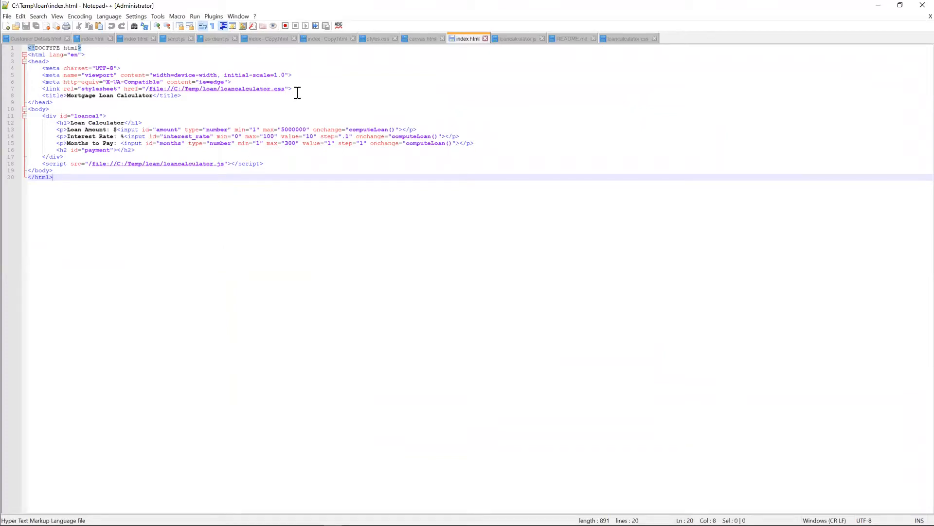
left_click_drag(146, 89, 166, 91)
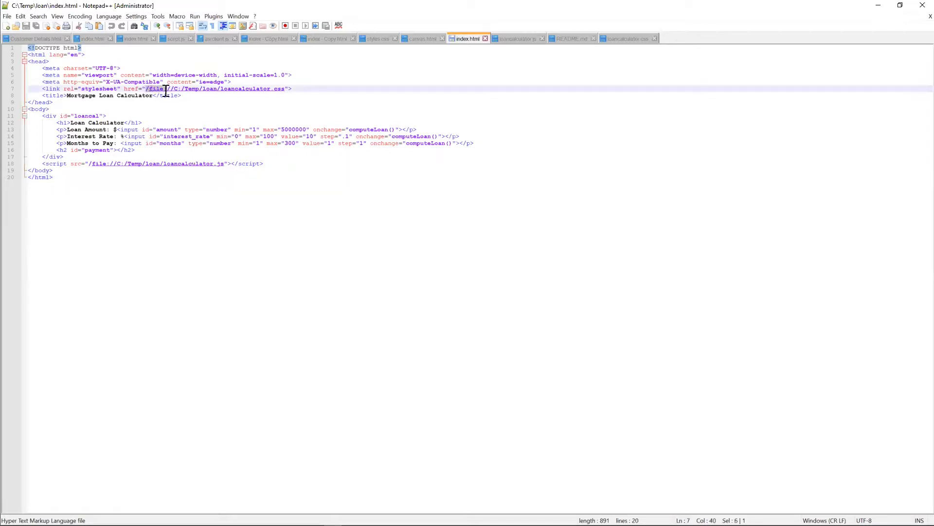
left_click(90, 164)
left_click_drag(90, 165, 109, 164)
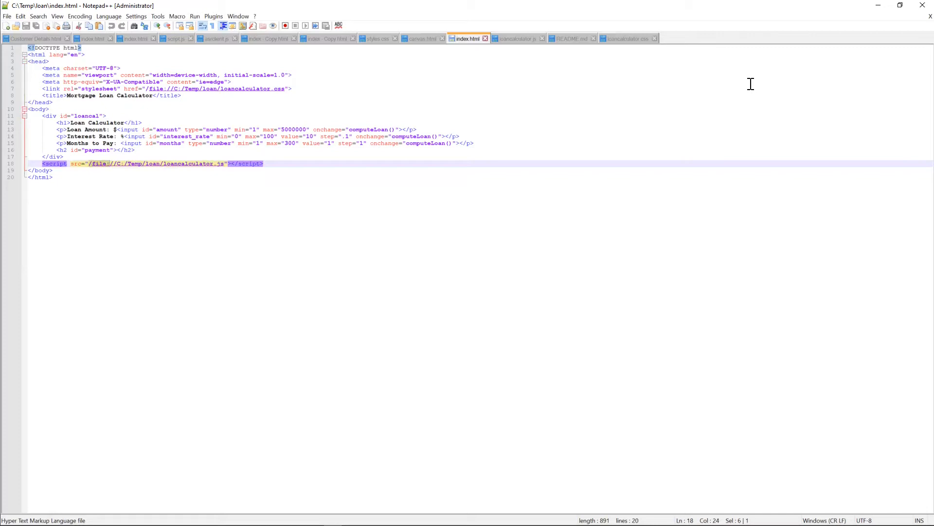
left_click(913, 8)
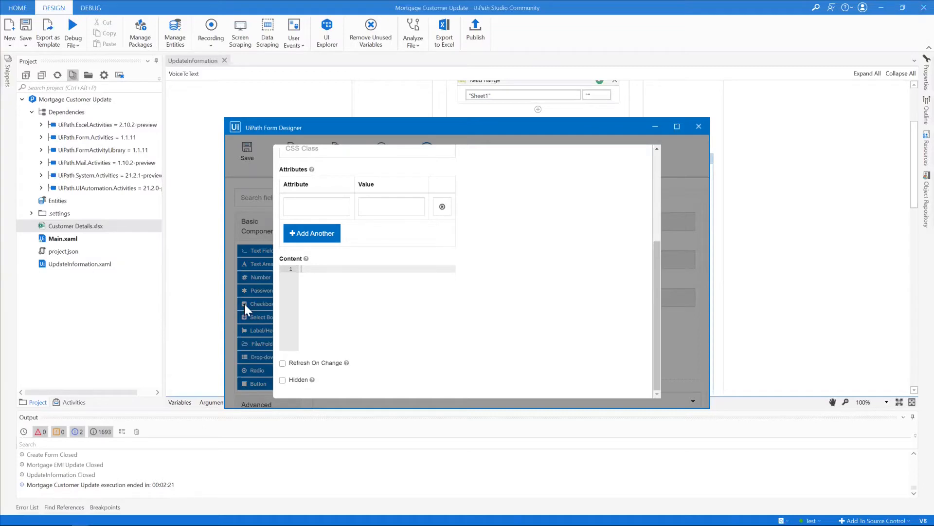
- Paste into the HTML element's Content an iframe sourced from /file://C:/Temp/loan/index.html, 300px high and 400px wide, and check its path and size
key("ctrl+v")
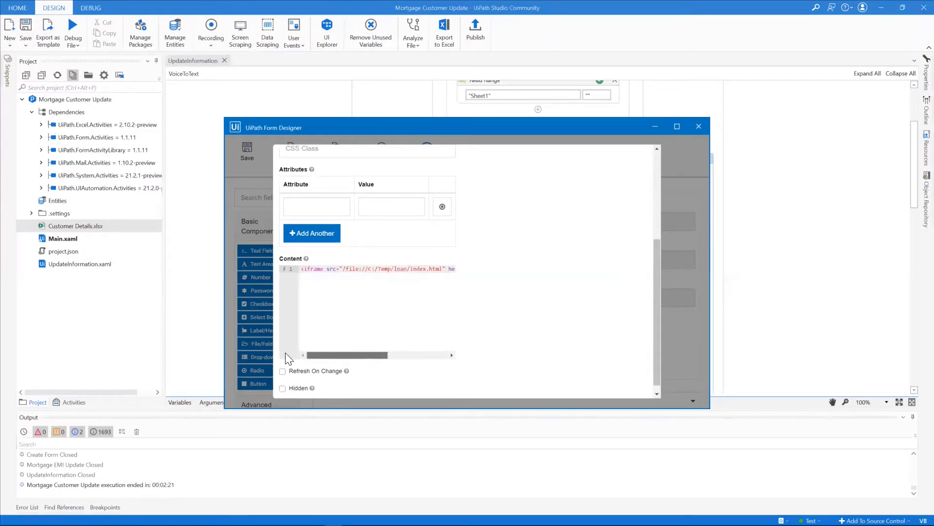
left_click_drag(345, 271, 363, 271)
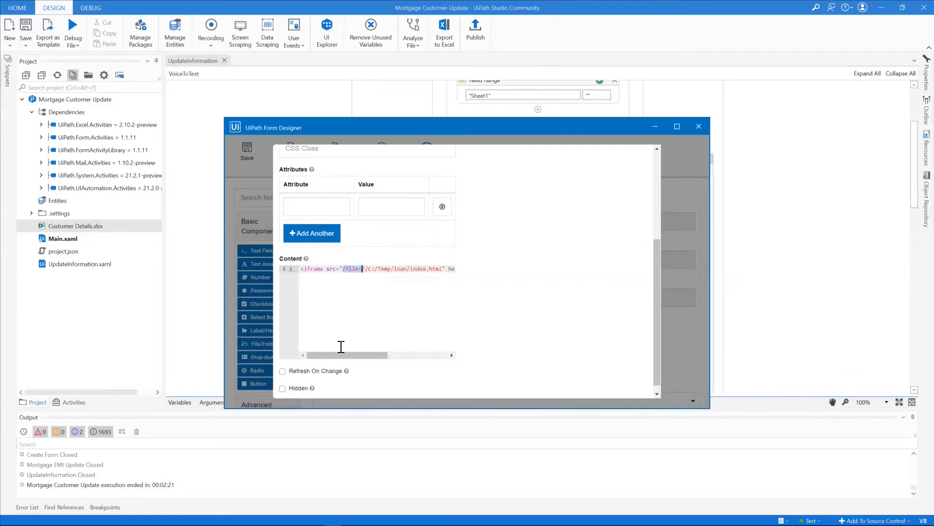
left_click_drag(344, 355, 363, 355)
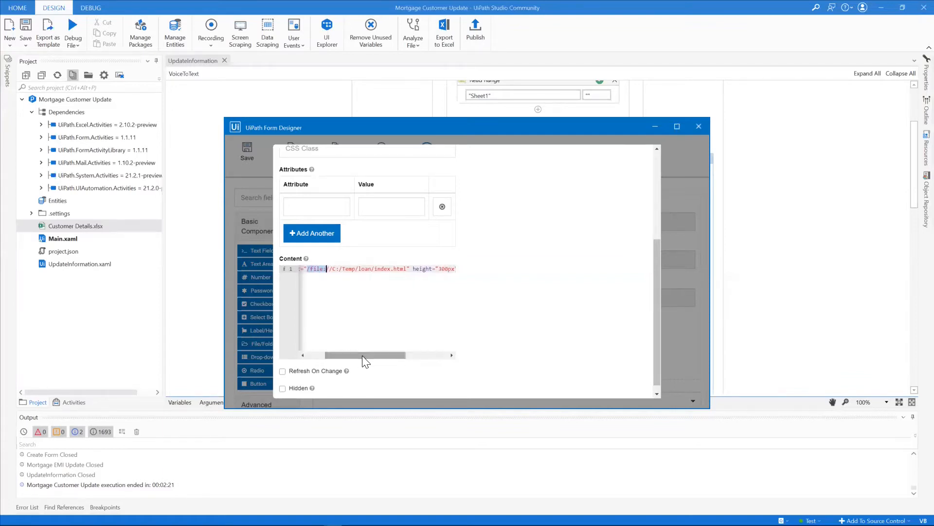
left_click(406, 271)
key("shift+End")
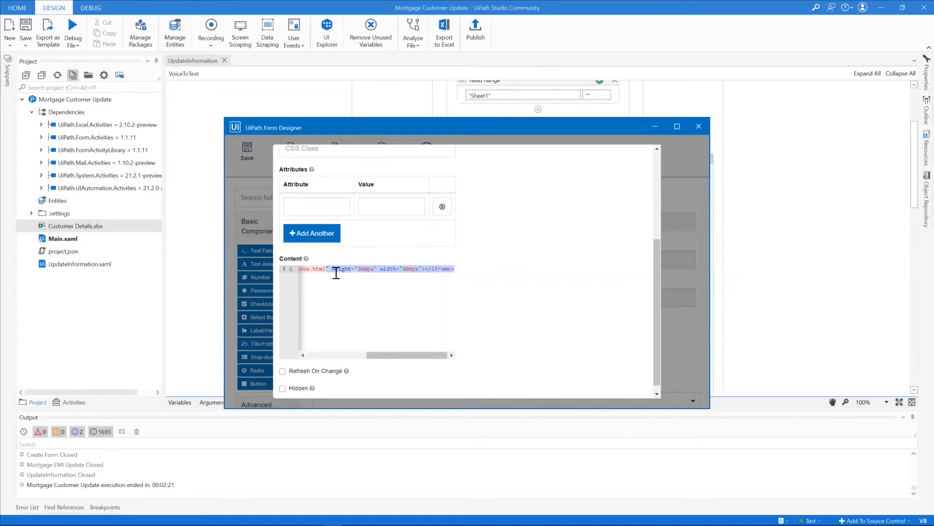
- Set the iframe's height to 350px in the HTML element's Content, save the component, and preview the form with the loan calculator
left_click(307, 285)
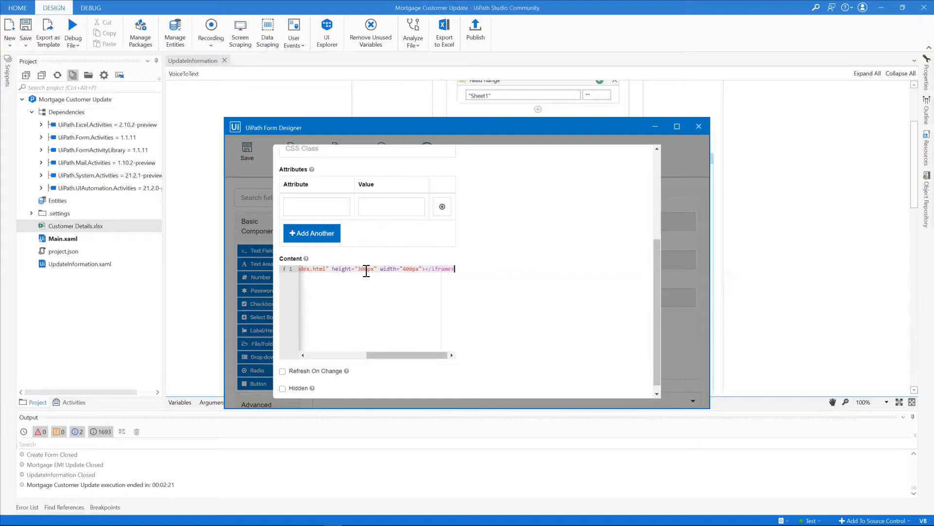
key("Right")
key("Right")
key("BackSpace")
key("BackSpace")
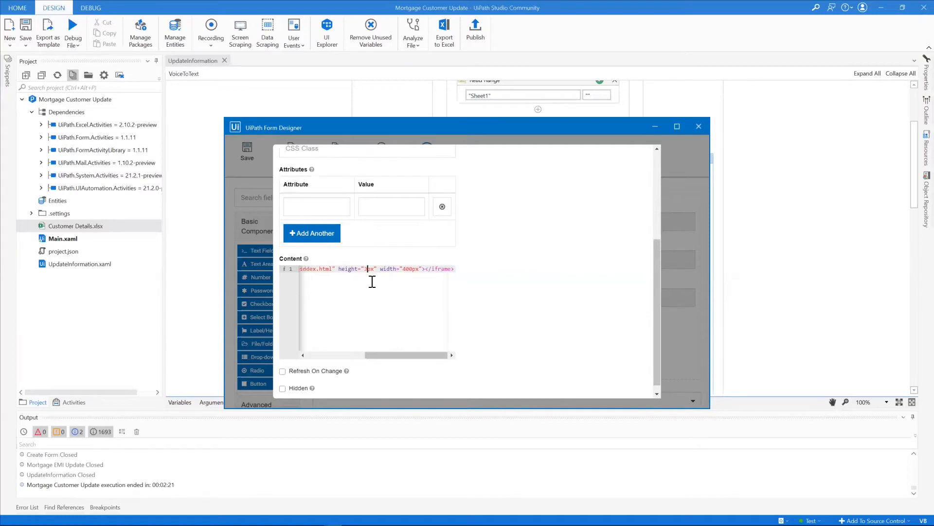
type("50")
left_click_drag(397, 358, 441, 363)
left_click_drag(653, 342, 643, 294)
scroll(646, 299, "down", 1)
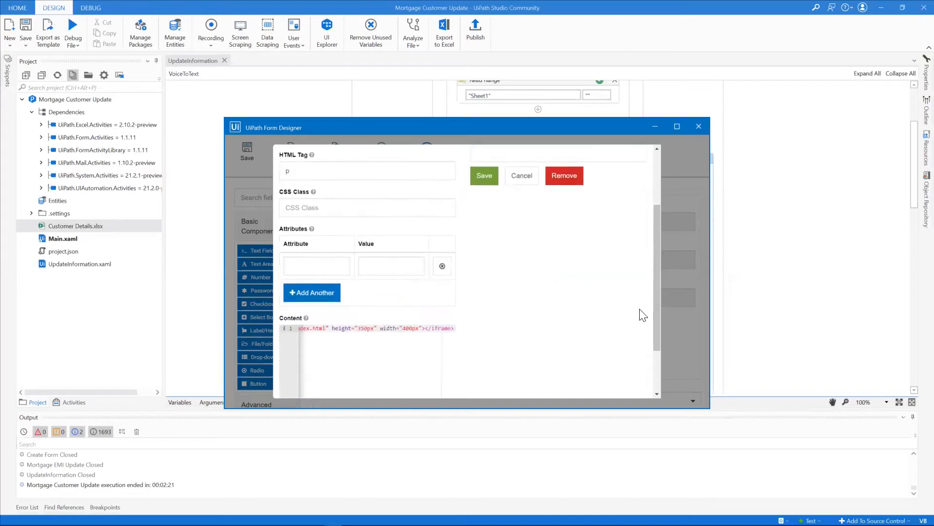
left_click(484, 177)
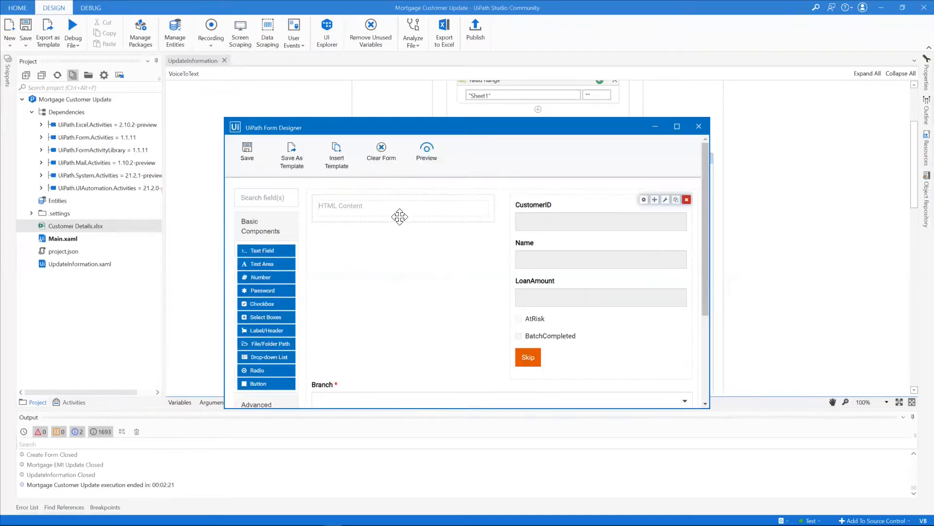
left_click(423, 154)
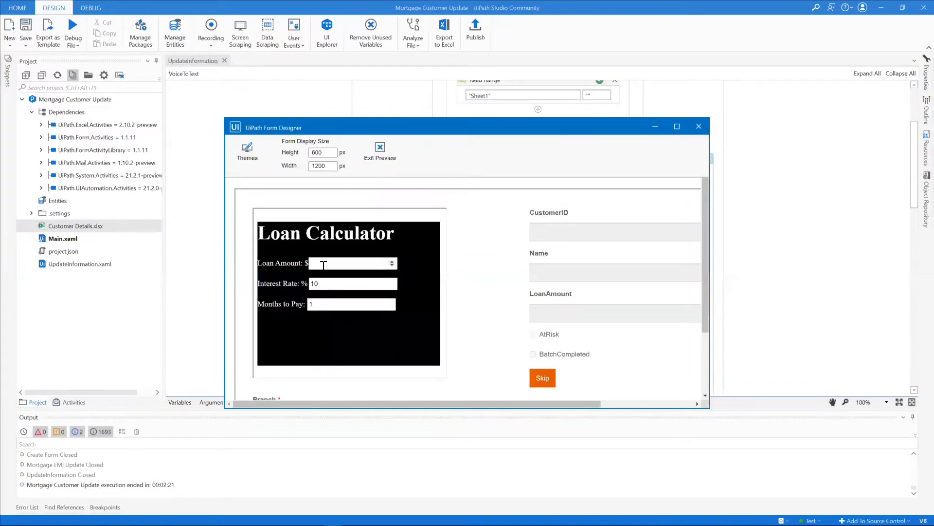
left_click(381, 147)
- Change the Skip button's action to Click and save the component
left_click_drag(705, 263, 705, 316)
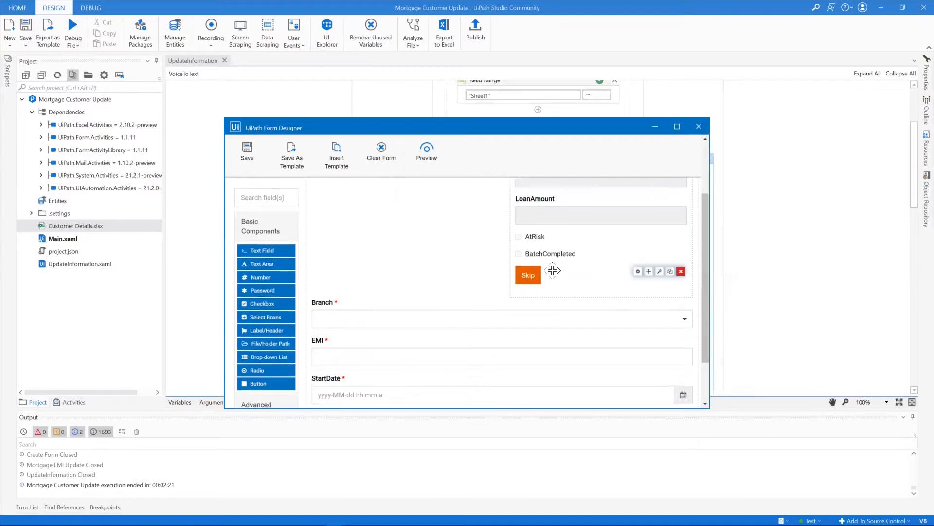
left_click(638, 272)
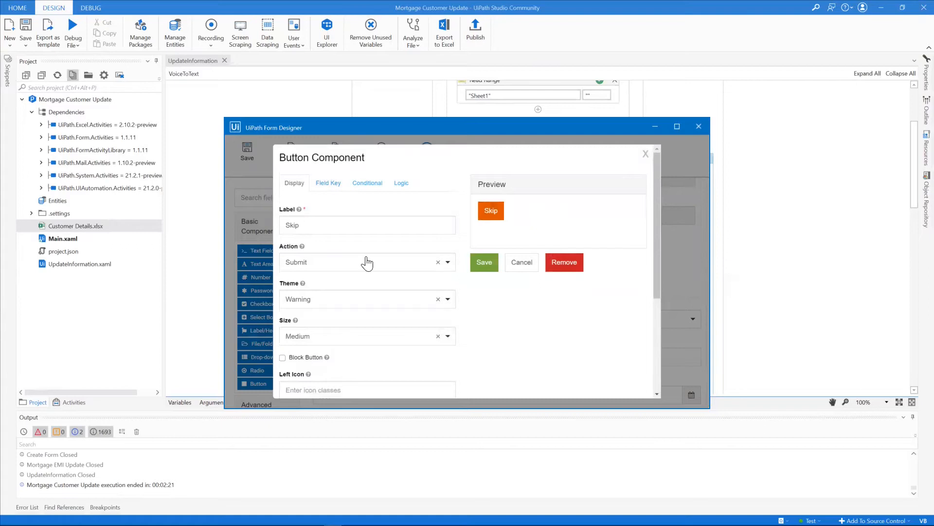
left_click(447, 266)
left_click(295, 318)
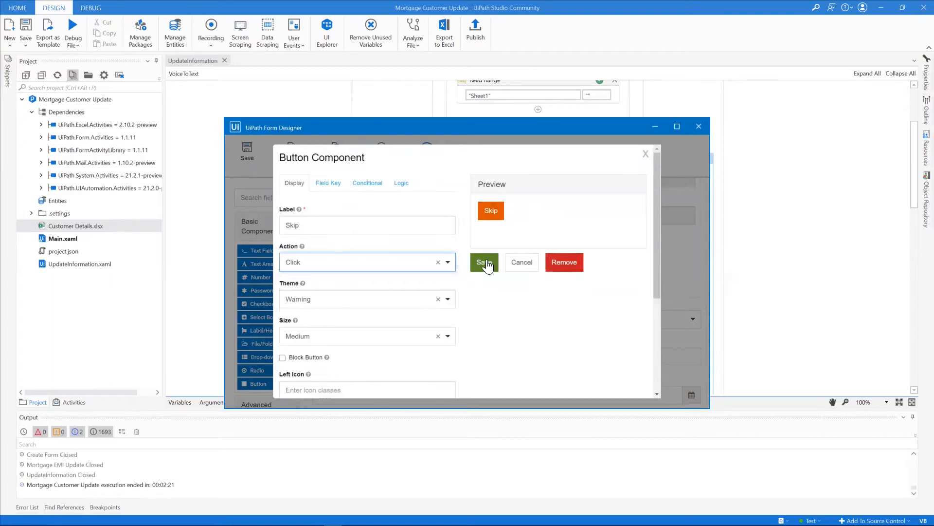
left_click(487, 265)
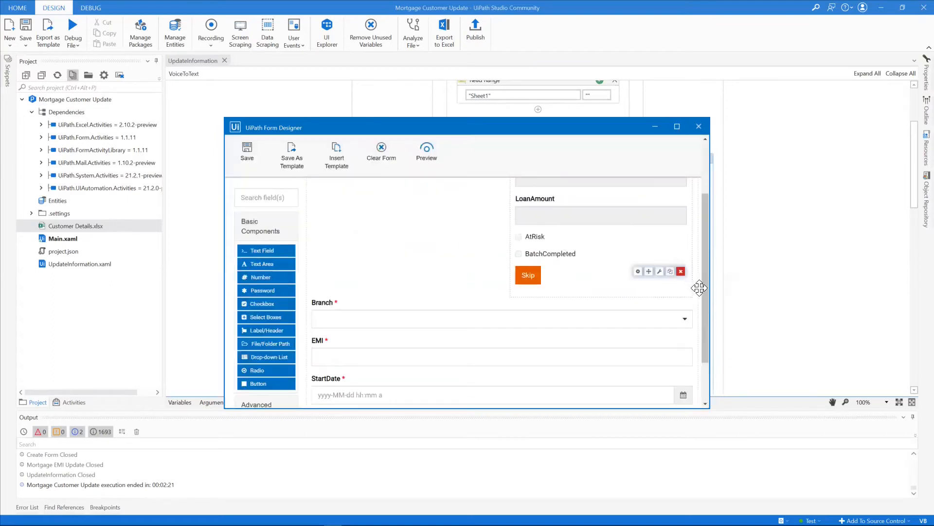
- Open the Close button's settings and change its action to Click
left_click_drag(704, 291, 703, 354)
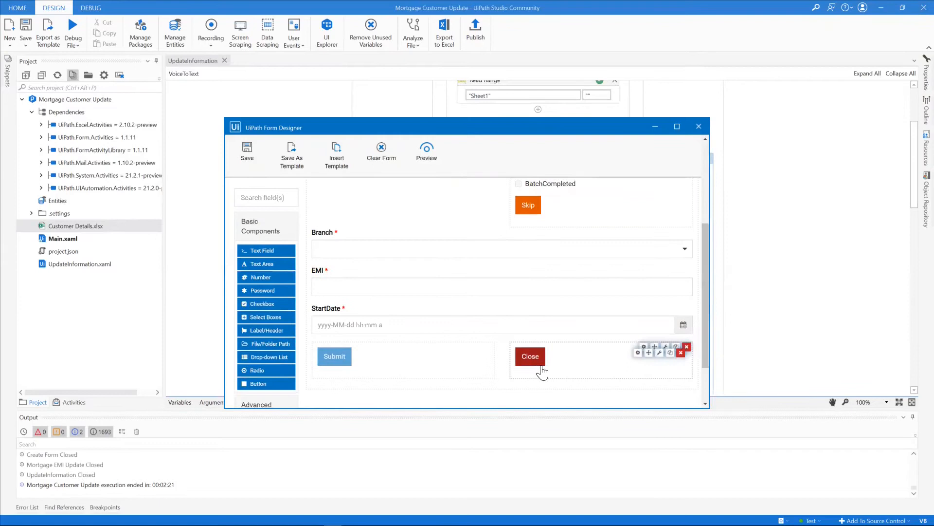
left_click(637, 352)
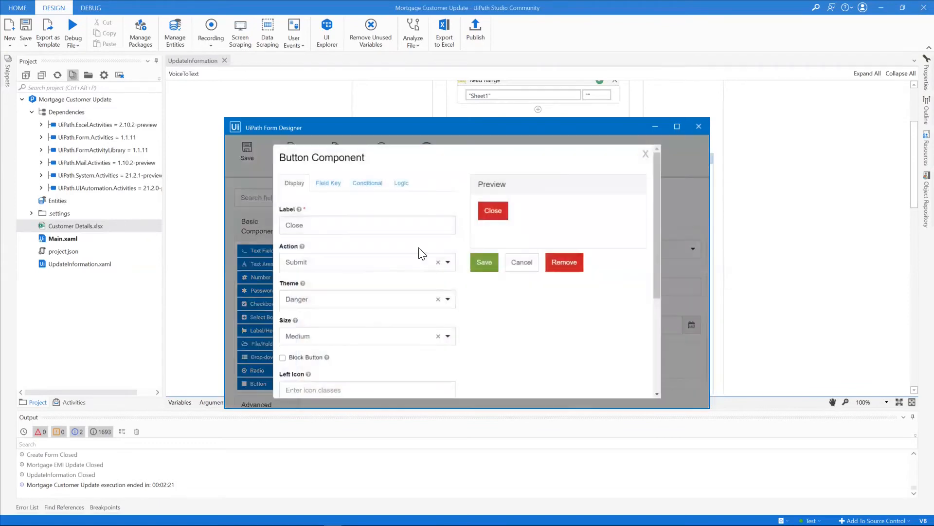
left_click(446, 263)
left_click(355, 323)
- Add the custom property closeOnSubmit with the value true to the Close button and save the component
left_click(335, 182)
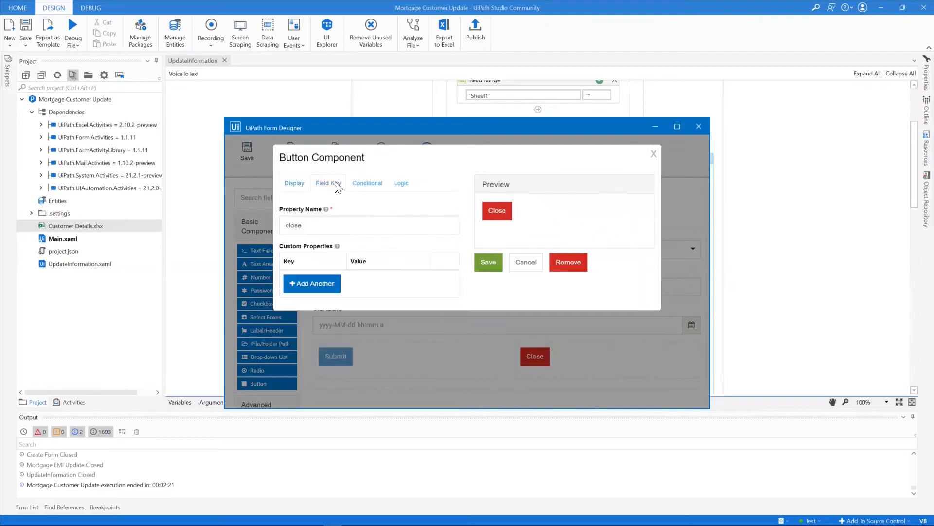
left_click(298, 285)
left_click(303, 284)
type("key")
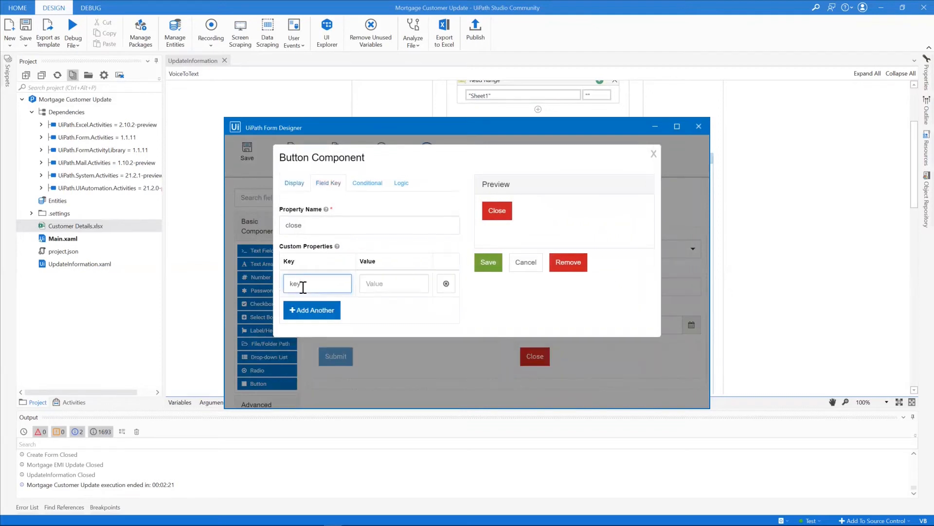
key("BackSpace")
key("BackSpace")
type("closeOnSubmit")
left_click(382, 279)
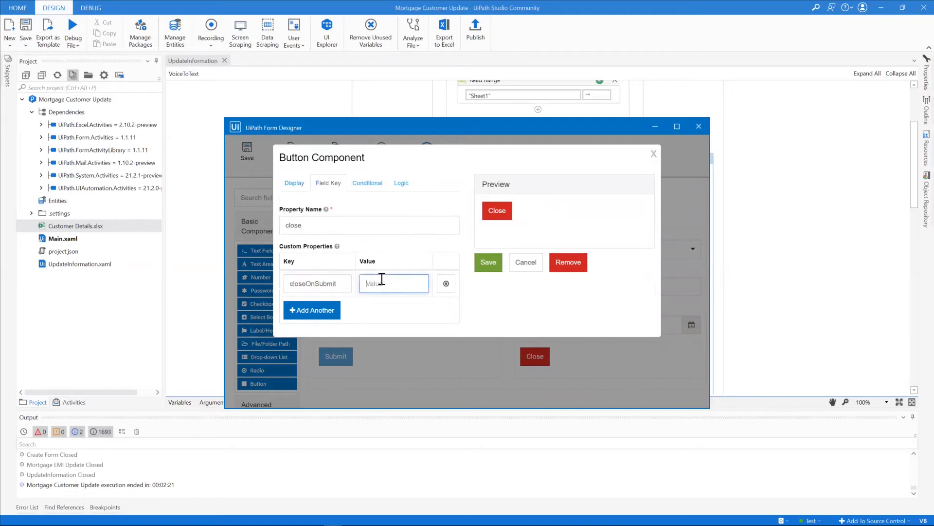
type("true")
left_click(488, 262)
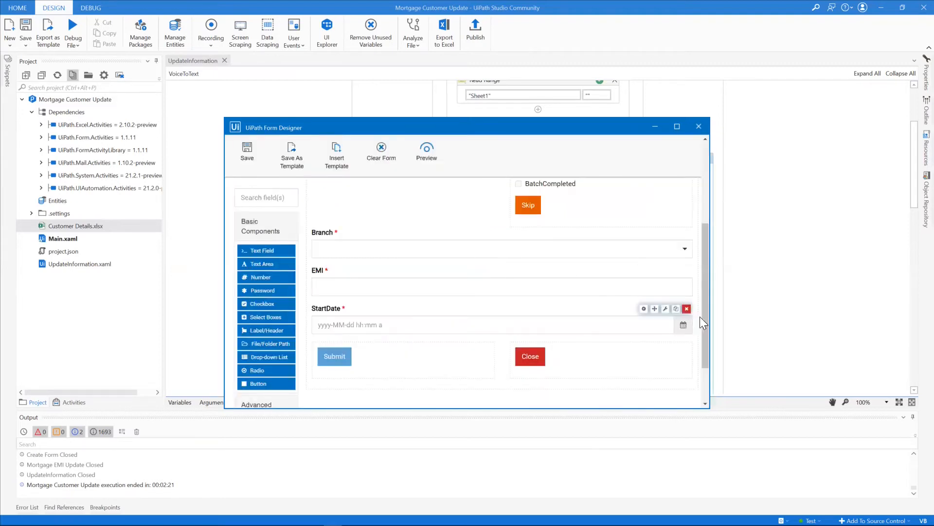
- Disable time input for the StartDate field so it takes only a date, and save the component
scroll(706, 316, "up", 3)
scroll(693, 287, "down", 3)
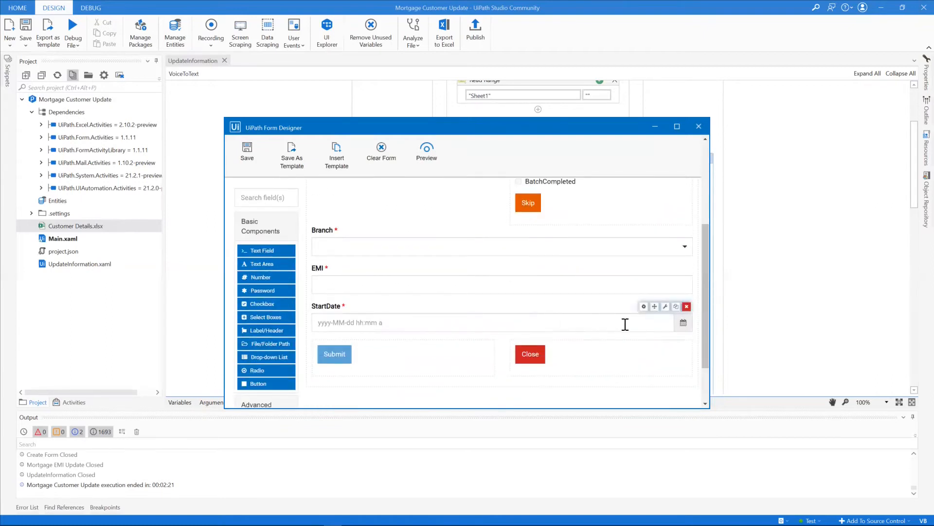
left_click(644, 306)
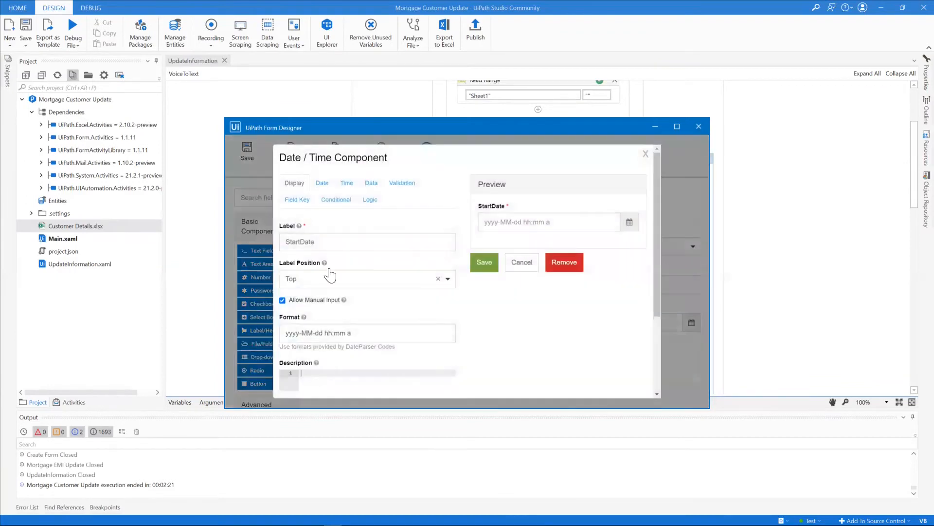
left_click(348, 183)
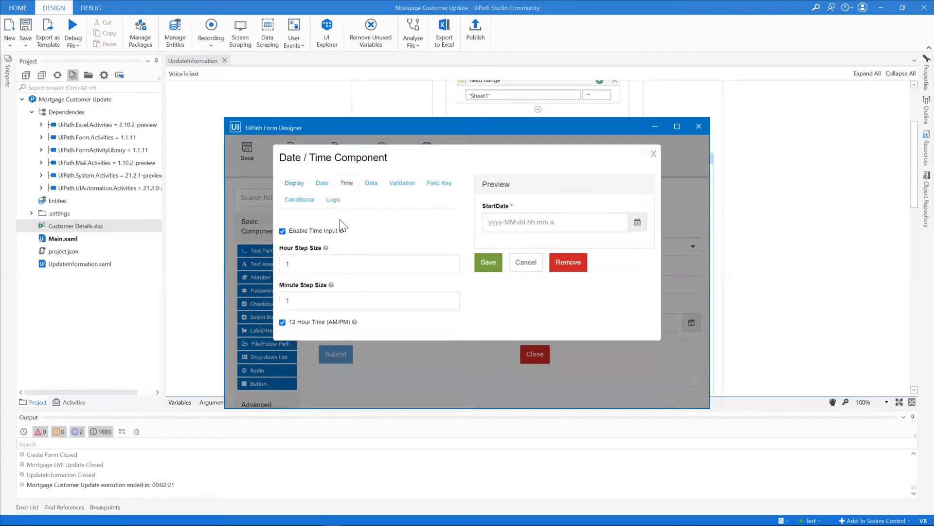
left_click(283, 232)
left_click(283, 232)
left_click(283, 232)
left_click(487, 265)
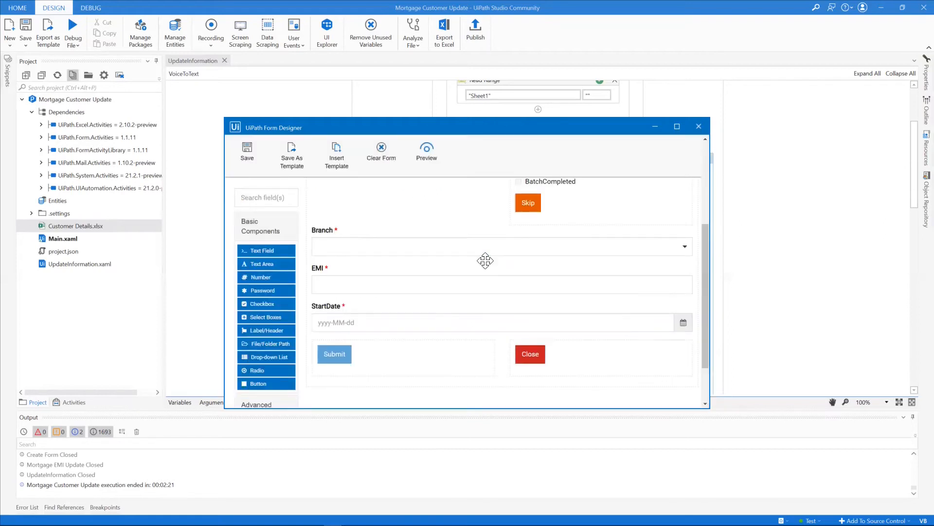
mouse_move(449, 325)
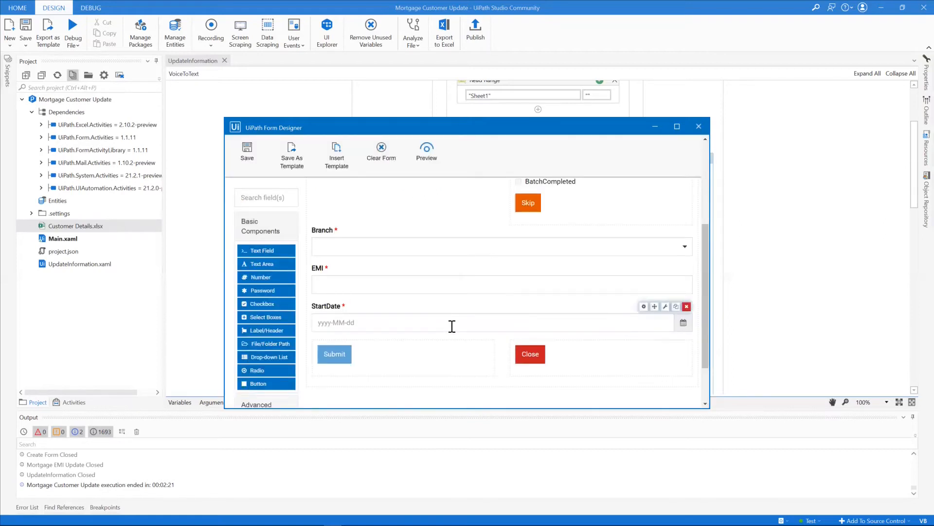
- Review the Branch drop-down list's data source values and enable Use exact search for it
left_click_drag(706, 343, 705, 306)
mouse_move(593, 316)
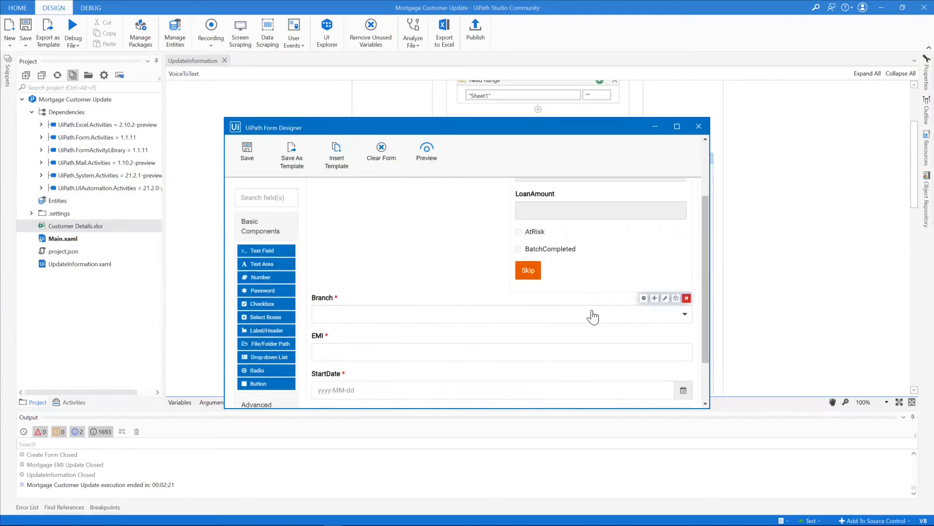
left_click(645, 298)
mouse_move(655, 297)
left_mouse_down()
mouse_move(655, 348)
mouse_move(651, 268)
mouse_move(653, 299)
left_mouse_up()
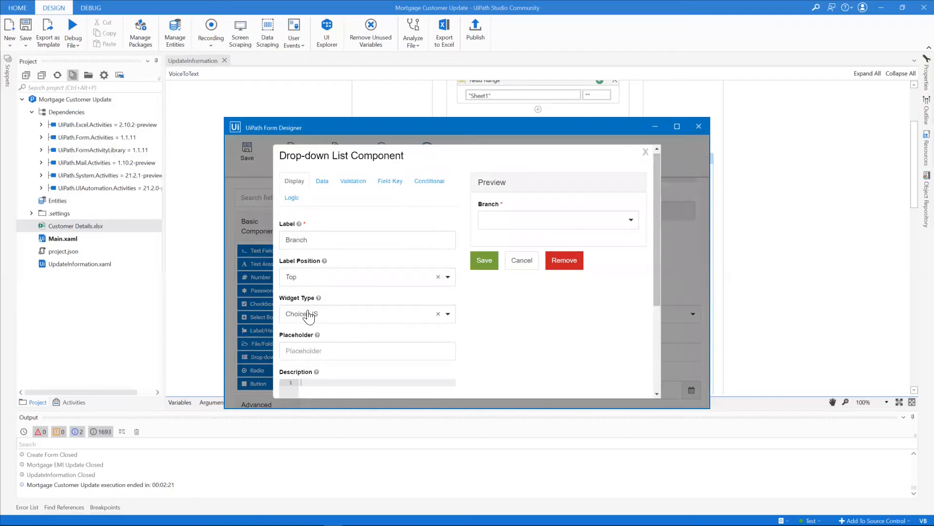
left_click(317, 183)
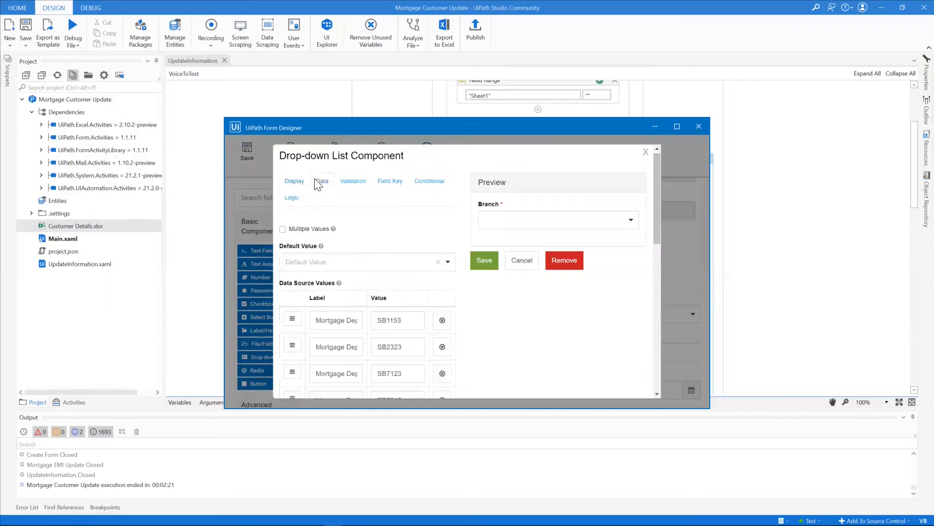
left_click_drag(658, 202, 653, 240)
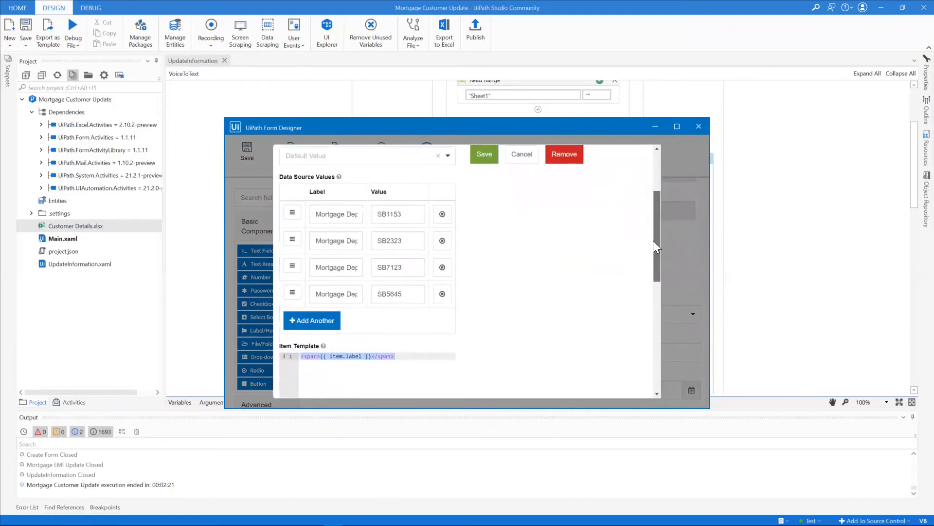
mouse_move(653, 241)
left_mouse_down()
mouse_move(649, 292)
mouse_move(650, 236)
left_mouse_up()
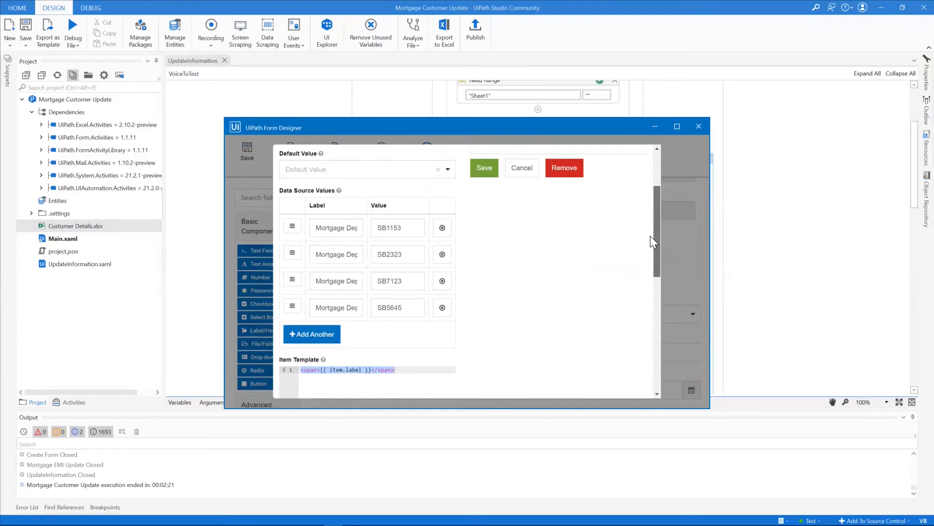
left_click_drag(650, 235, 639, 354)
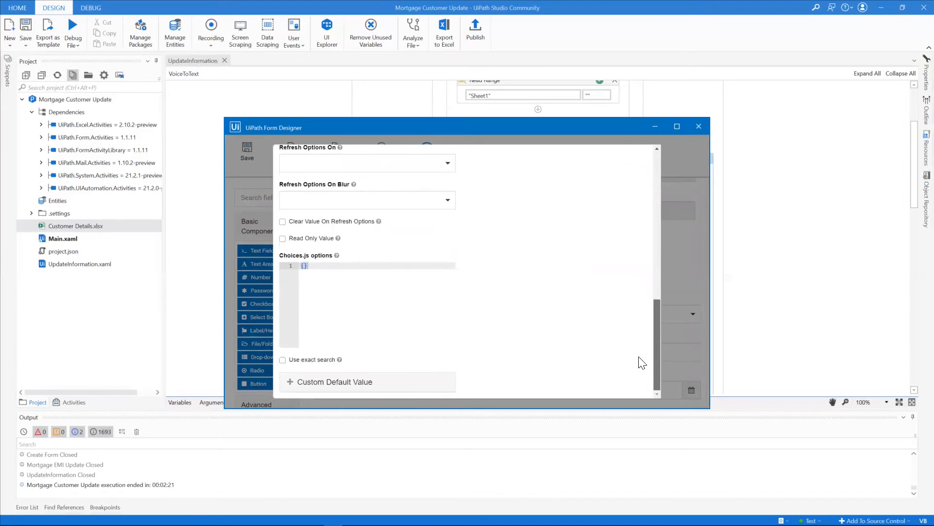
left_click(283, 360)
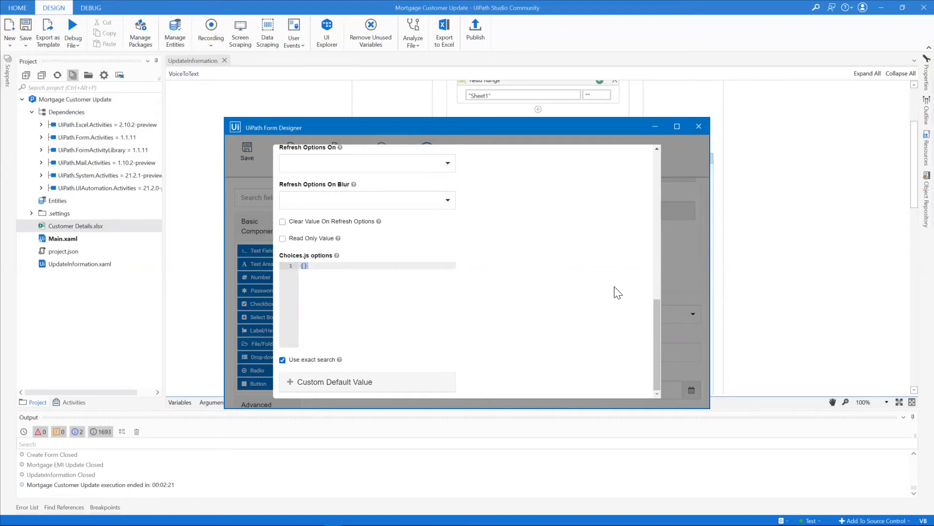
- Enter "searchFields":["value"] inside the braces of the Branch list's Choices.js options and save the component
left_click_drag(655, 309, 666, 186)
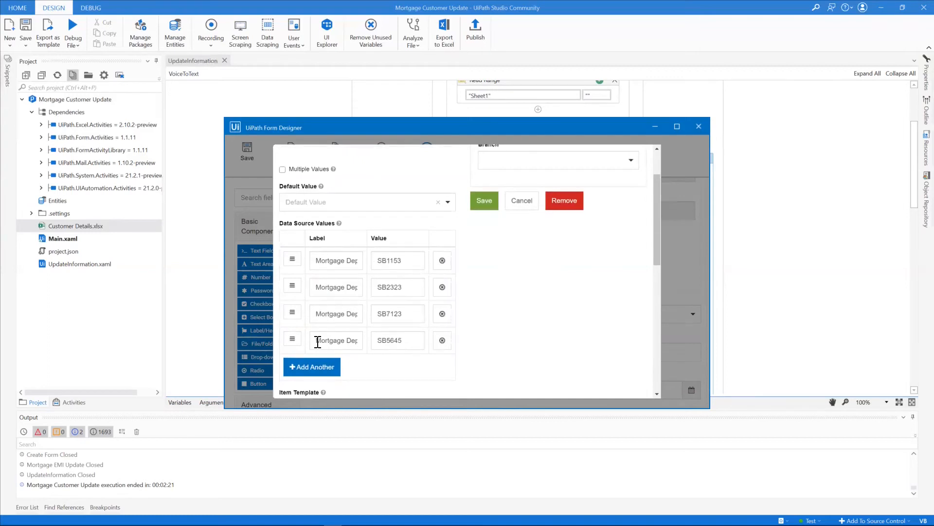
left_click_drag(655, 248, 650, 375)
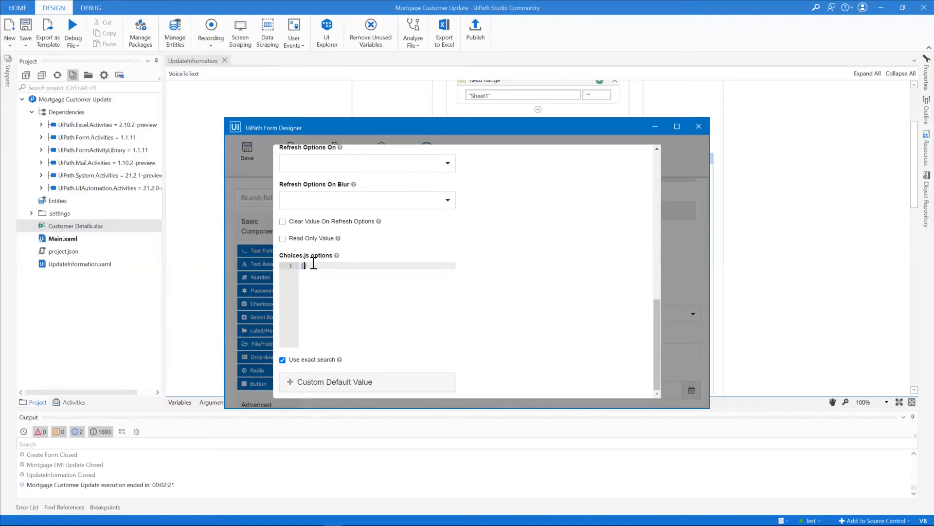
type("\"searchFields\":")
type("[\"value")
left_click(374, 279)
left_click_drag(657, 335, 655, 175)
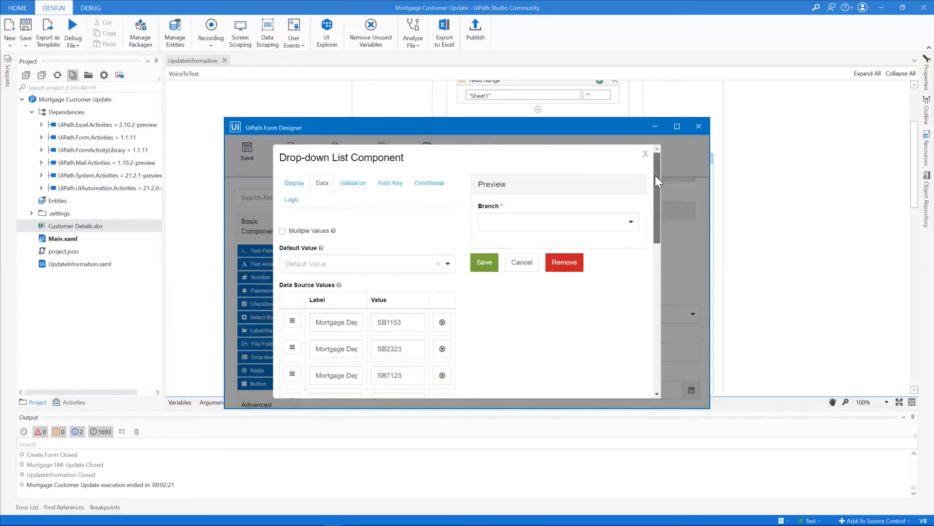
left_click(481, 265)
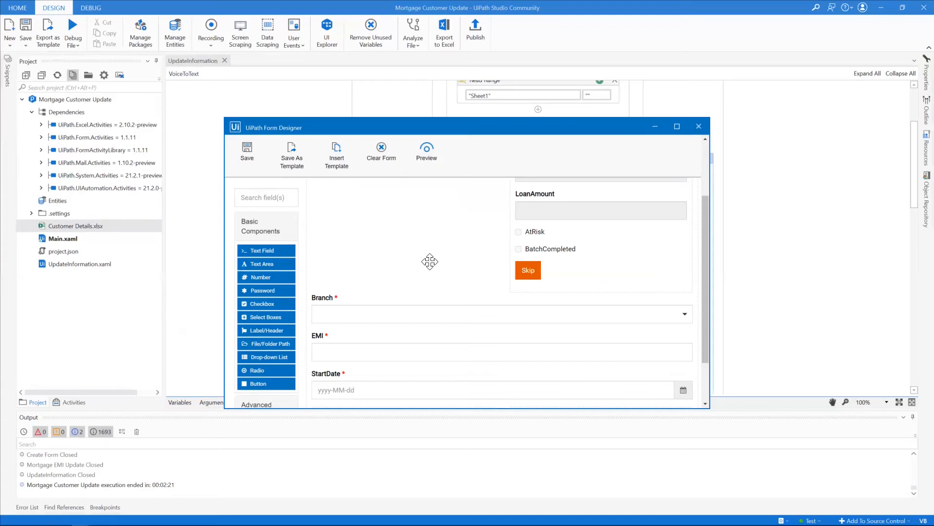
- Save the form, close the form designer, and start debugging the UpdateInformation workflow
left_click(247, 156)
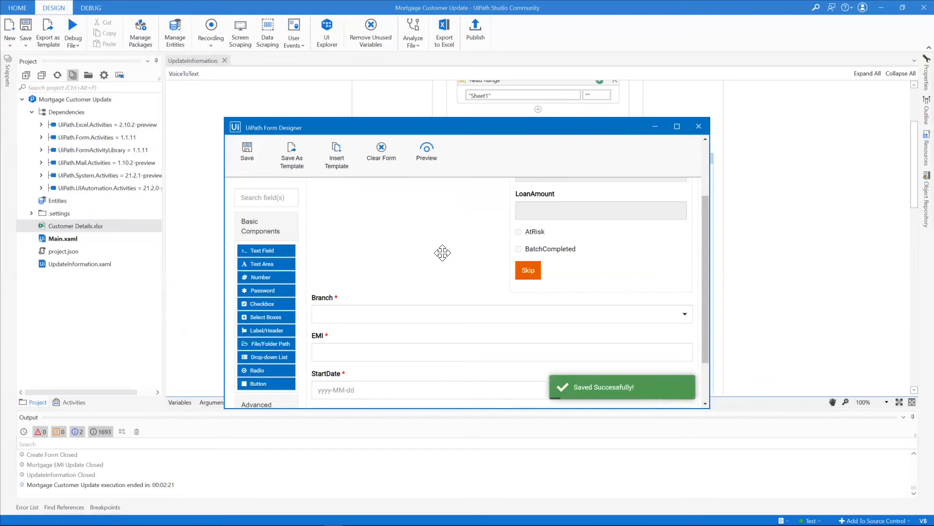
left_click(698, 127)
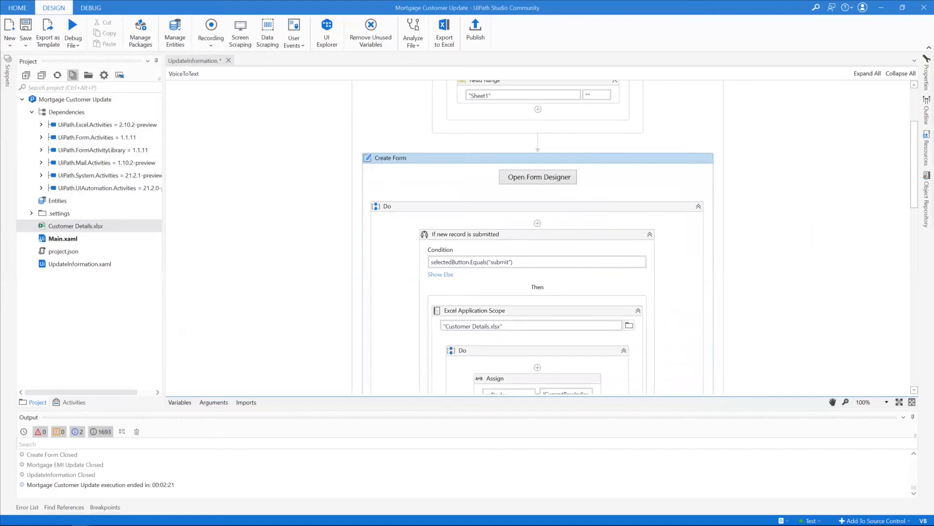
left_click(380, 121)
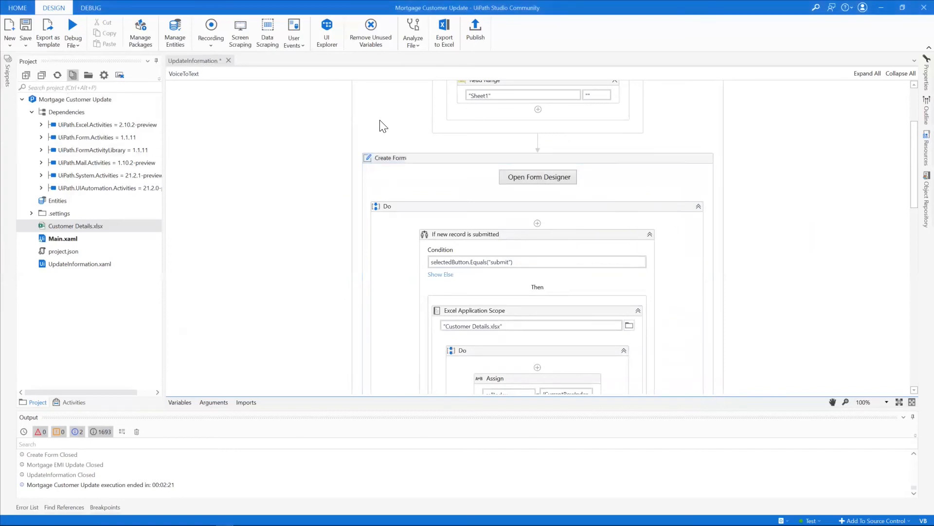
left_click(73, 26)
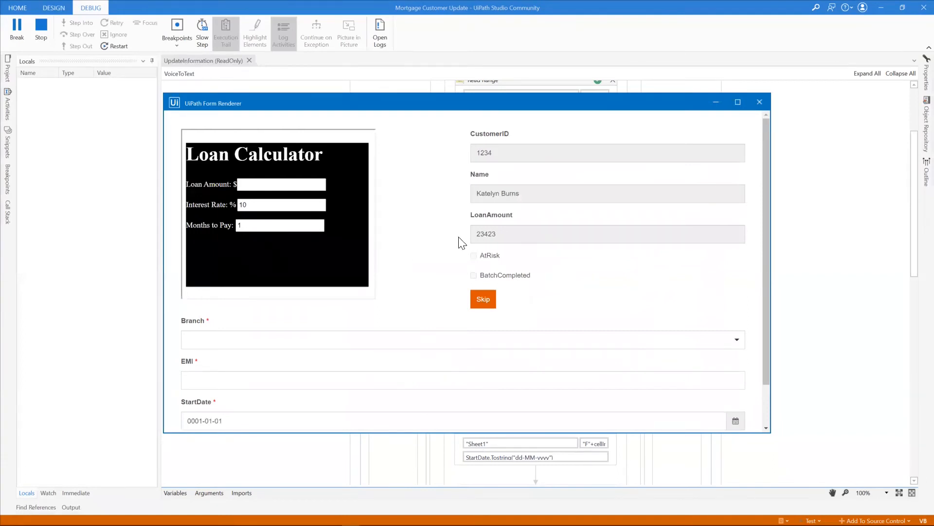
- Calculate the monthly payment in the loan calculator for a 23423 loan amount, 8% interest rate and 15 months to pay
left_click(264, 184)
type("2")
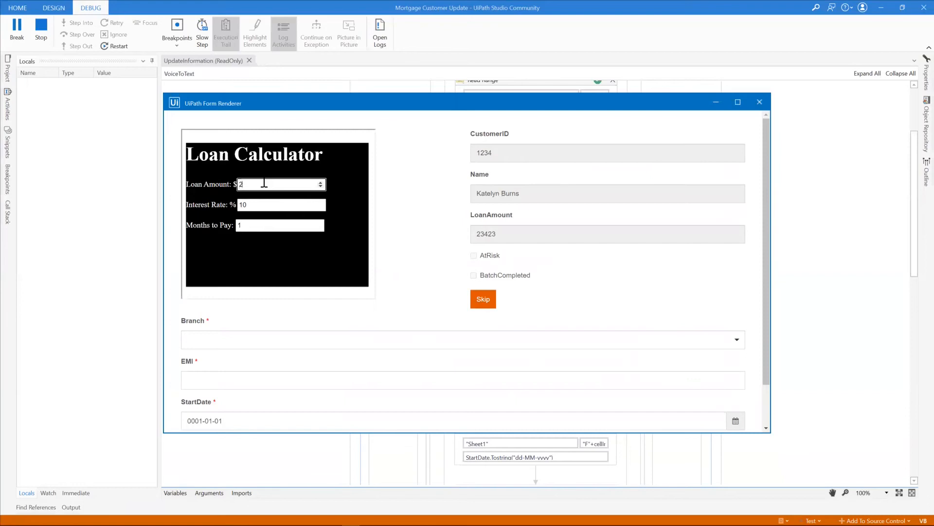
type("3423")
key("Tab")
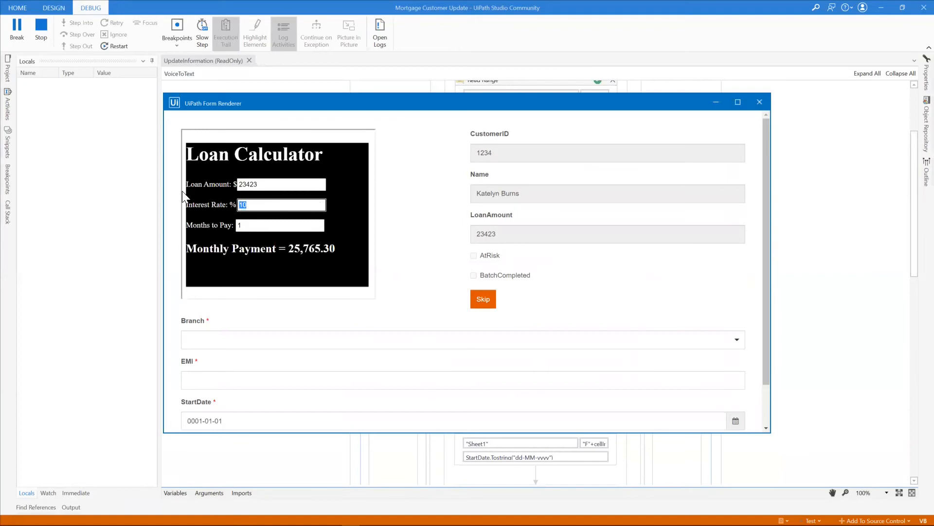
type("8")
left_click(276, 226)
type("5")
left_click(306, 269)
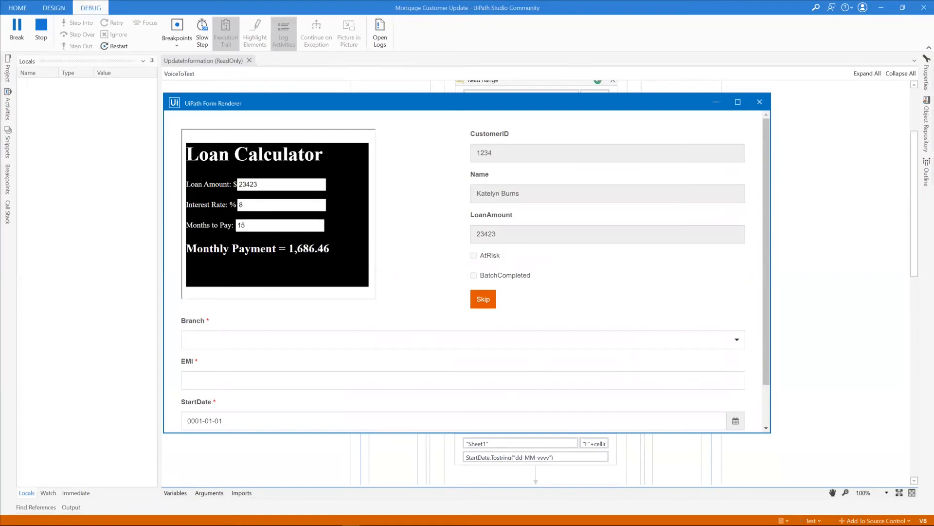
- Copy the calculated monthly payment from the loan calculator into the EMI field
double_click(328, 248)
key("ctrl+c")
left_click(242, 386)
key("ctrl+v")
- Search the Branch list by value for sb1 and for sb7, and select the branch matching sb7
left_click(279, 340)
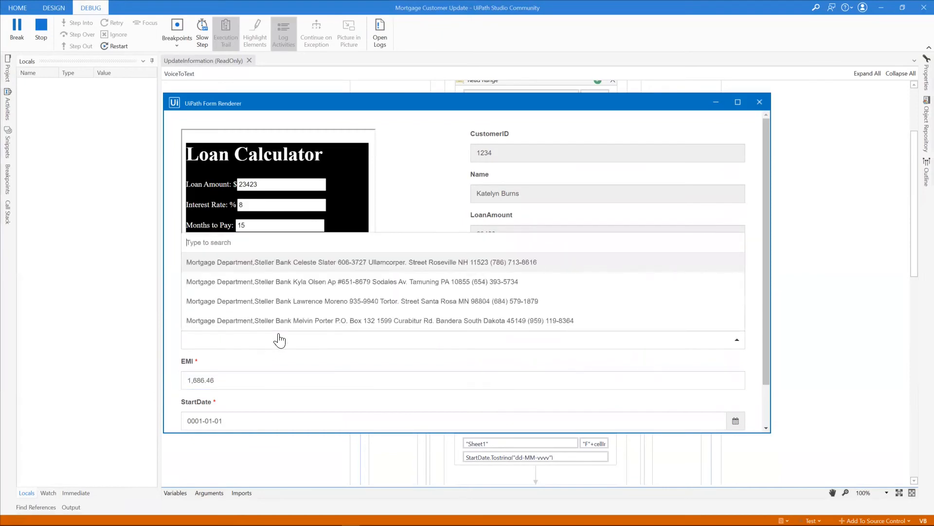
type("sb1")
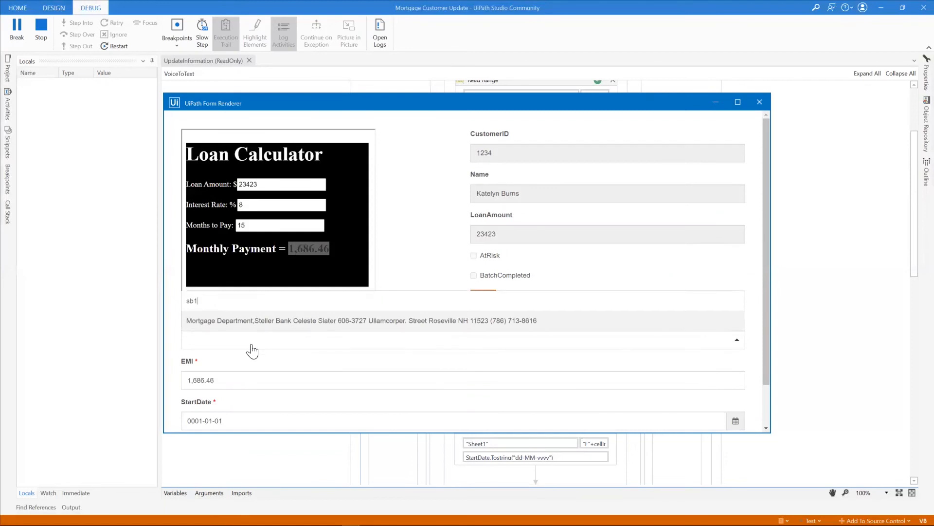
key("BackSpace")
key("BackSpace")
key("BackSpace")
type("sb")
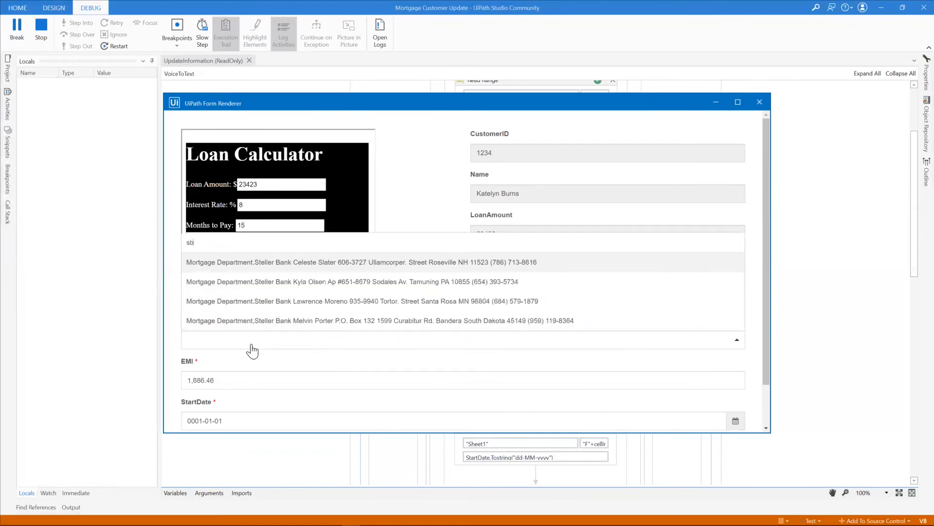
type("7")
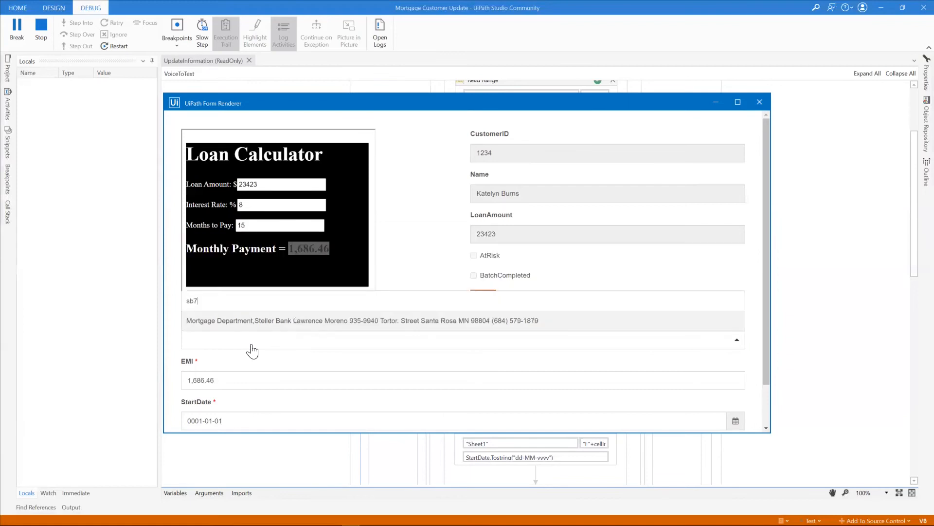
left_click(272, 325)
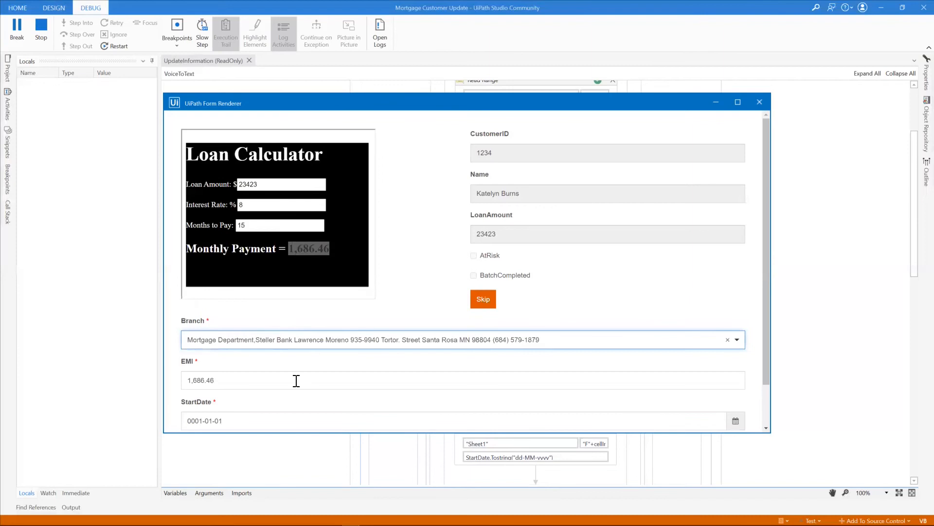
- Set the StartDate to 2021-03-01 and submit the customer record
left_click_drag(767, 375, 767, 430)
left_click(736, 373)
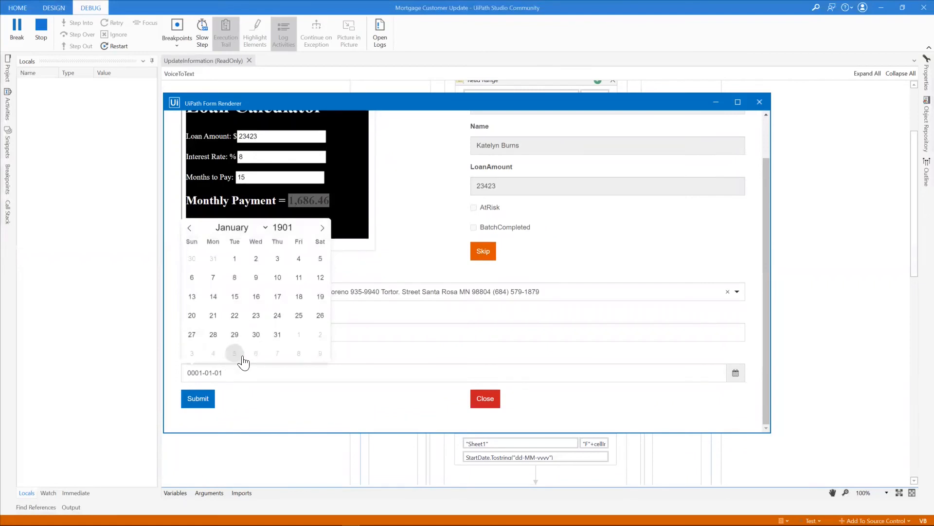
left_click(293, 227)
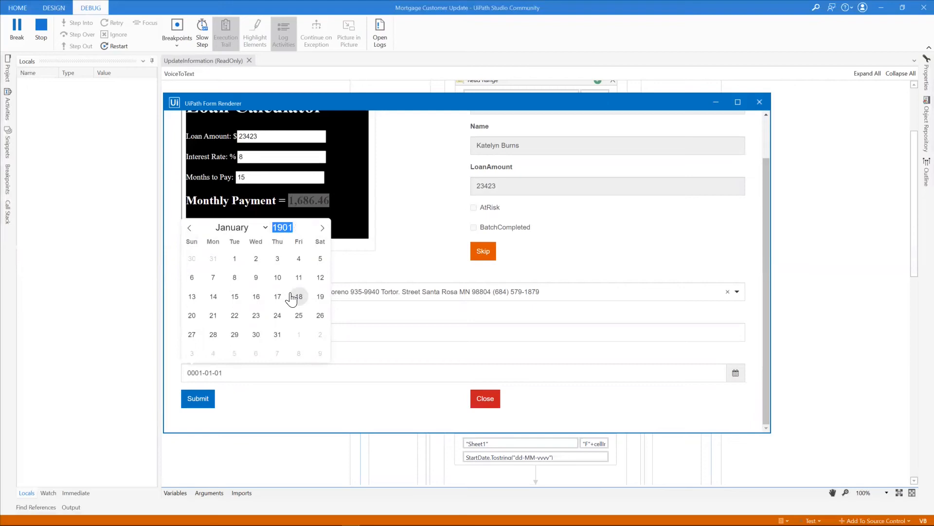
type("2021")
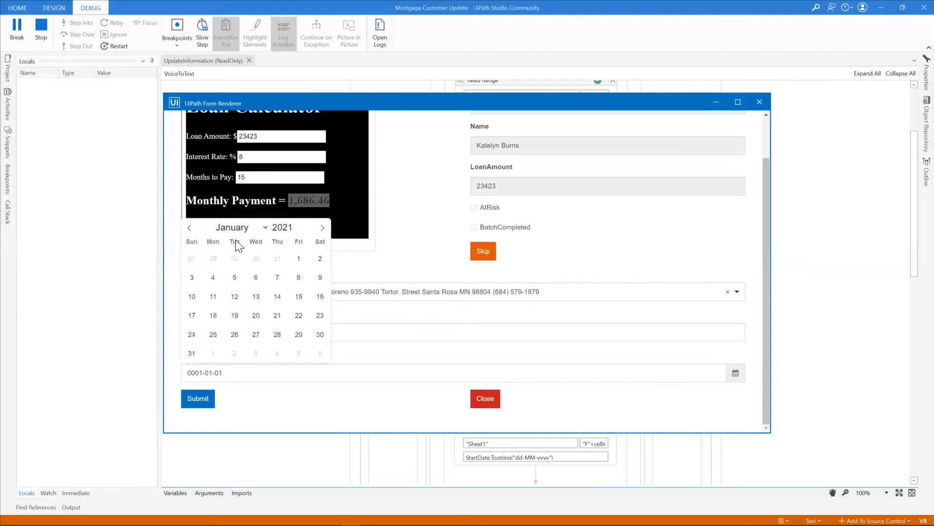
left_click(243, 228)
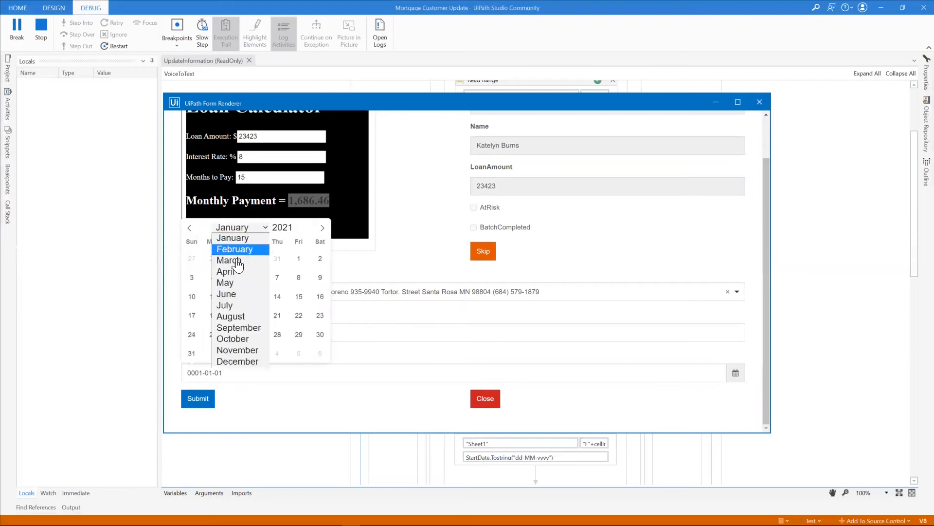
left_click(236, 258)
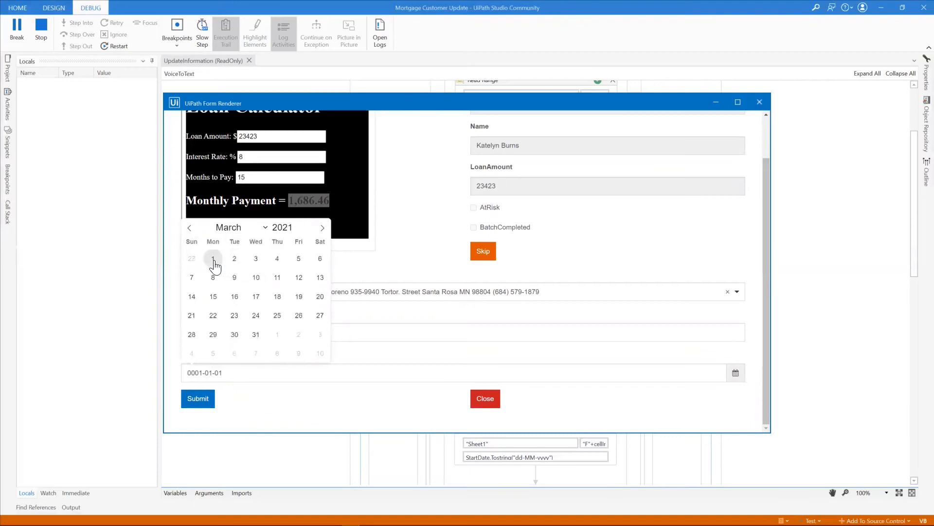
left_click(213, 258)
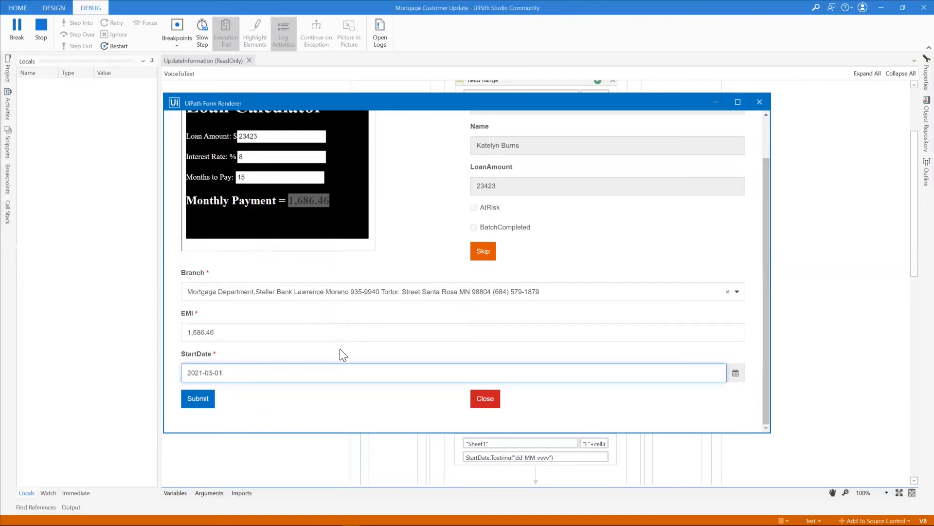
left_click(192, 404)
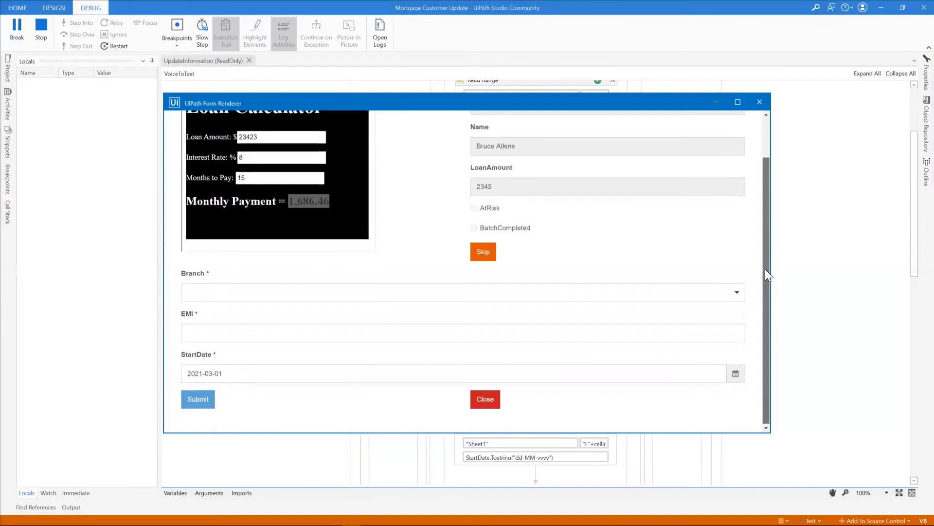
- Skip the next two customer records and close the form to end the test run
scroll(766, 263, "up", 2)
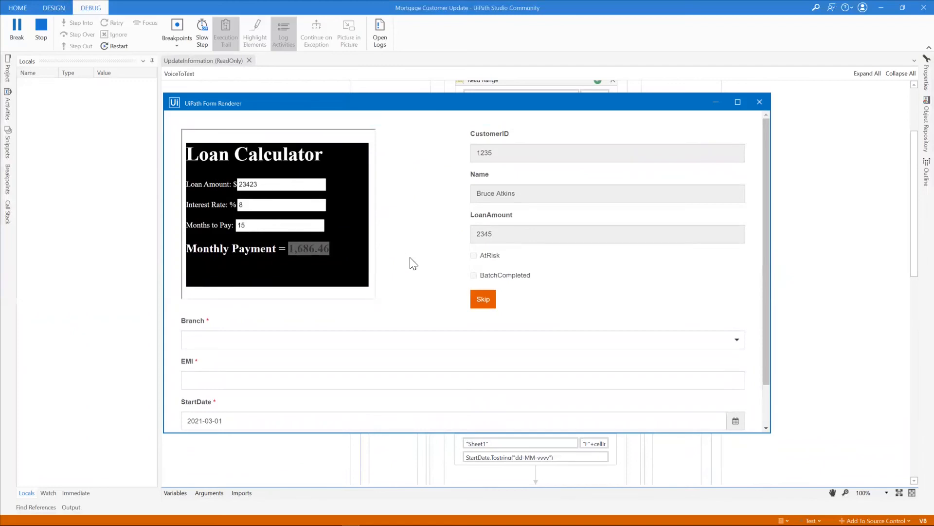
left_click(483, 300)
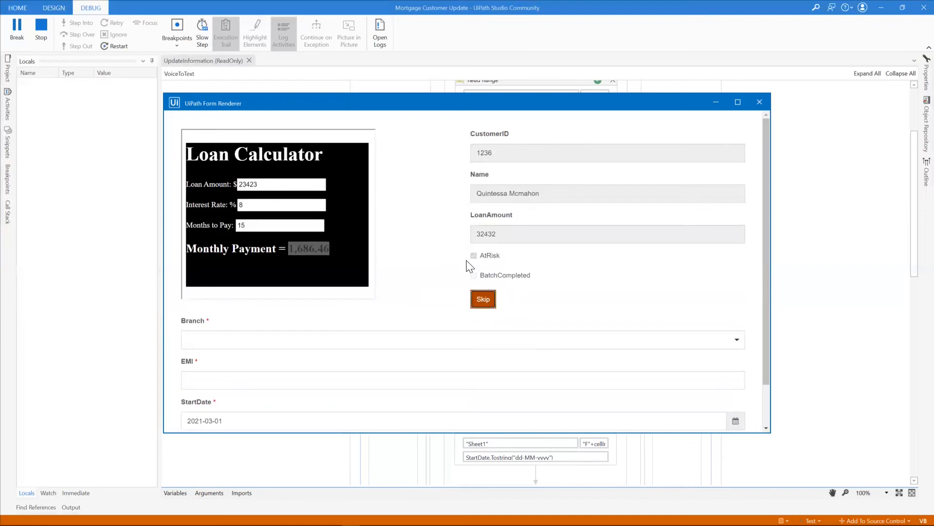
left_click(483, 300)
left_click_drag(766, 380, 762, 422)
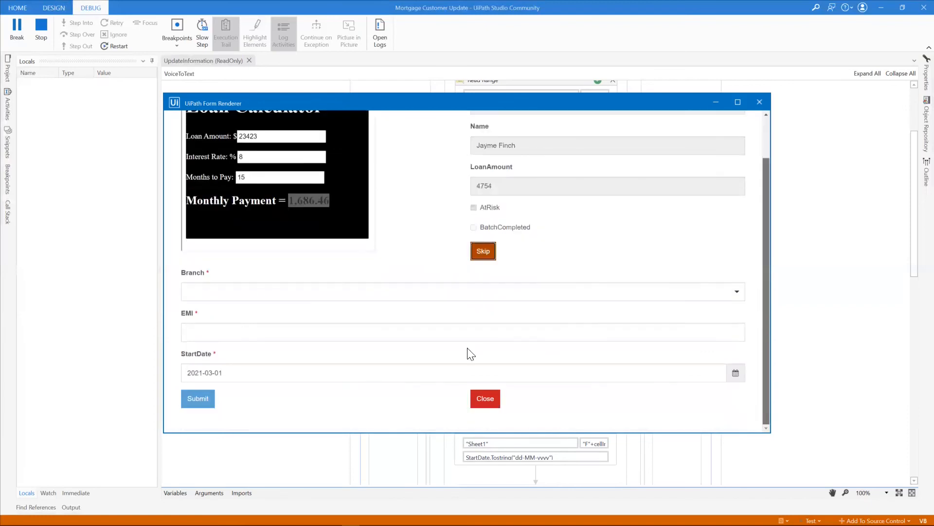
left_click(482, 405)
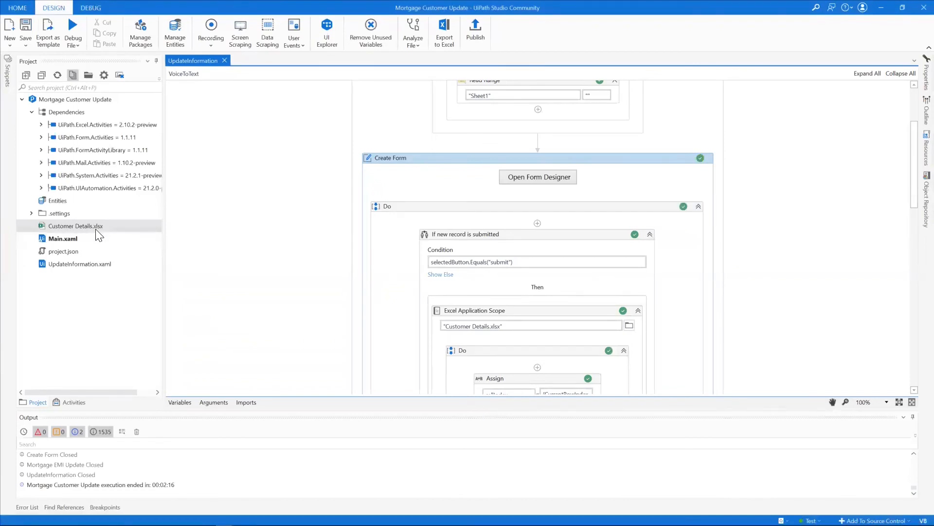
- Open Customer Details.xlsx, check the first customer's LoanAmount, StartDate, EMI and Branch cells, and close the workbook
double_click(78, 227)
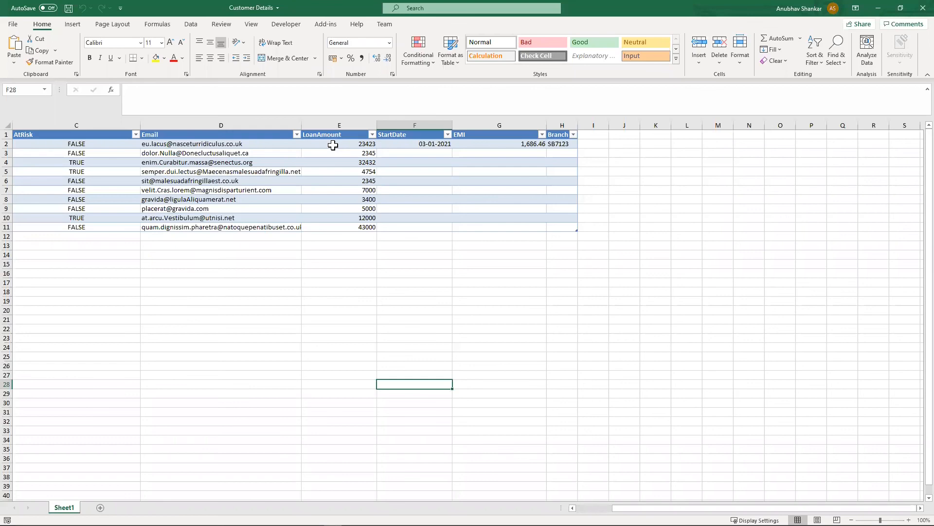
left_click(333, 145)
left_click(404, 145)
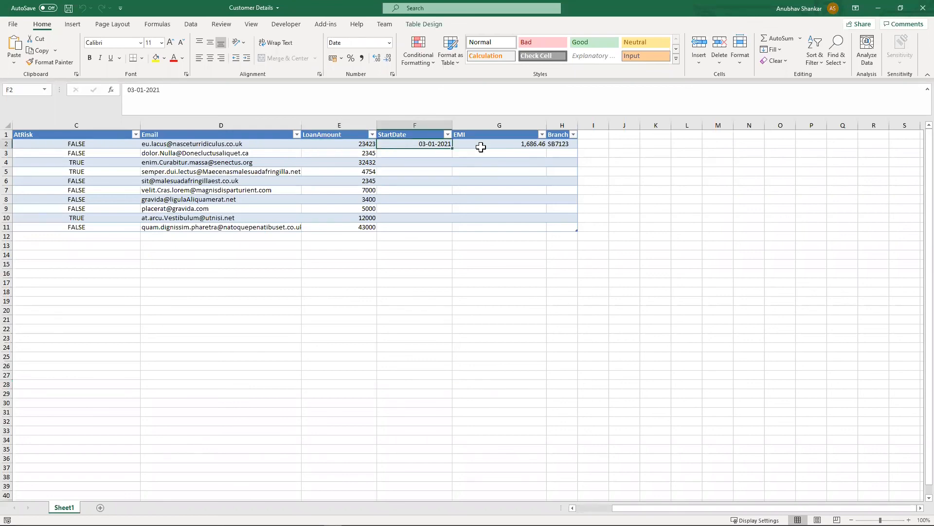
left_click(481, 145)
left_click(559, 145)
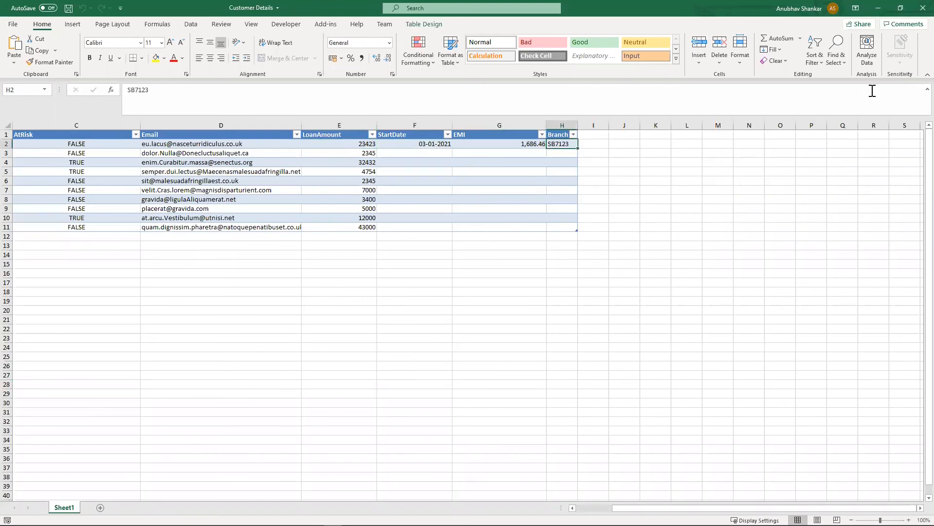
left_click(914, 12)
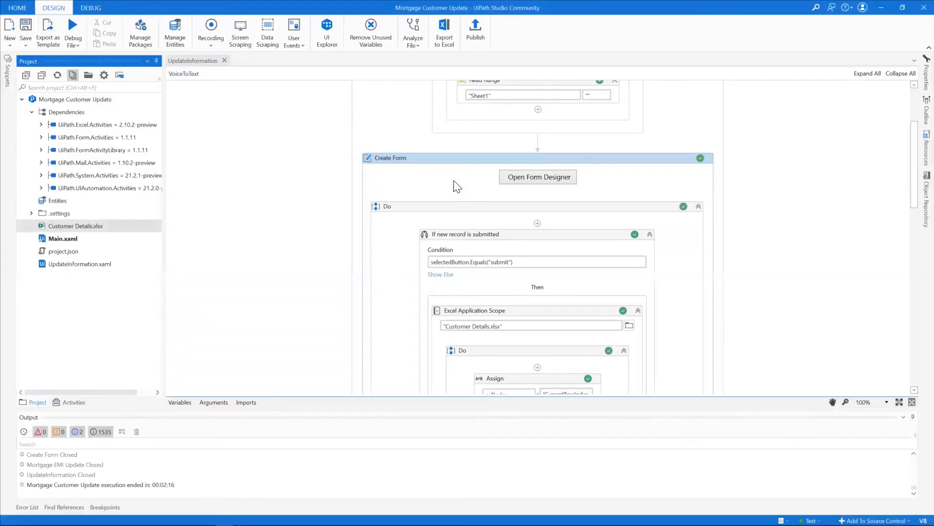
- Reopen the Create Form activity's form designer and review the form from the HTML content down to the Skip, Submit and Close buttons
left_click(522, 178)
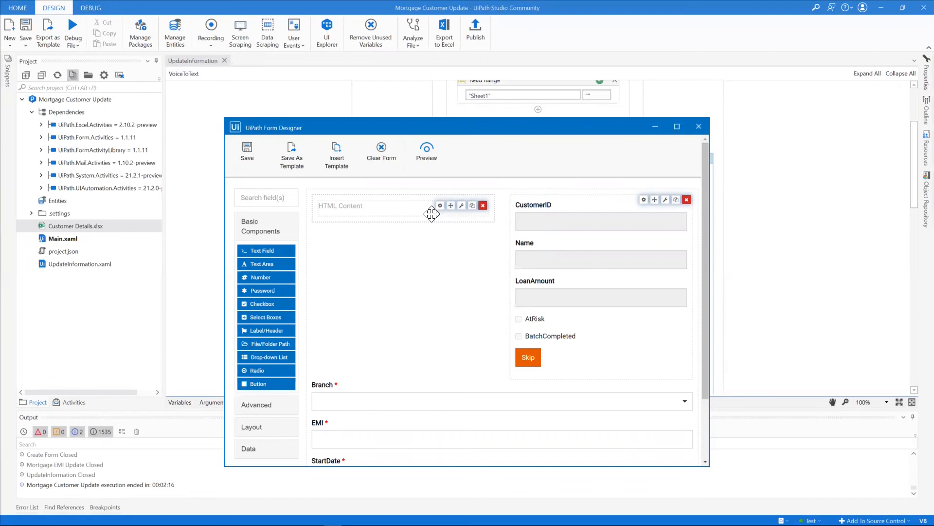
left_click_drag(706, 322, 705, 335)
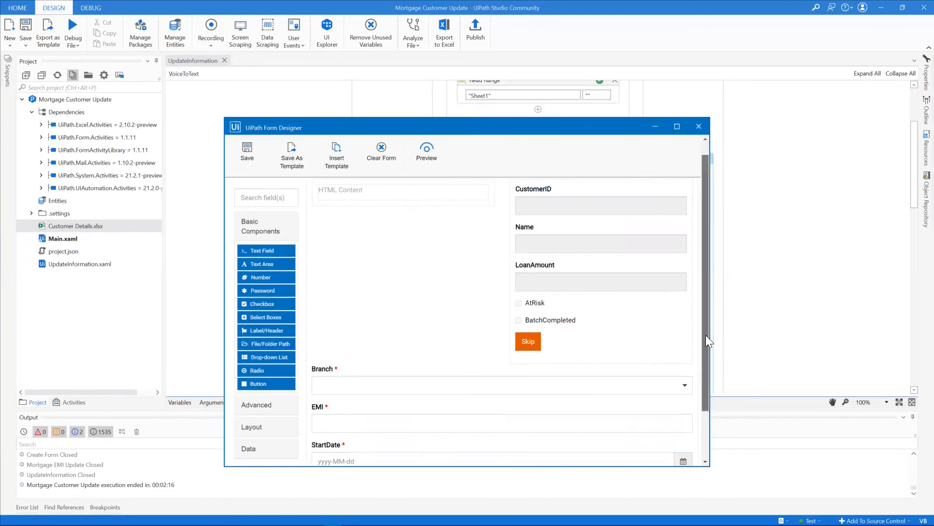
left_click_drag(706, 335, 705, 356)
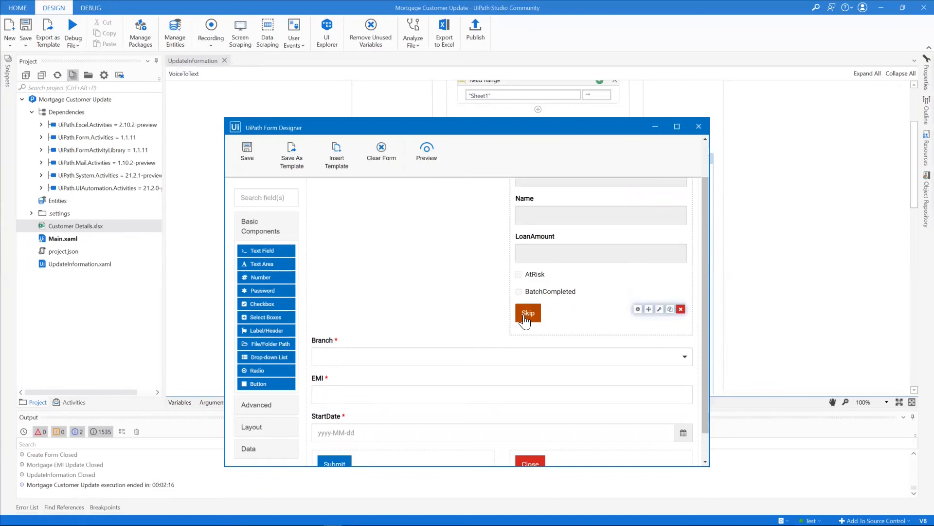
left_click_drag(705, 394, 703, 438)
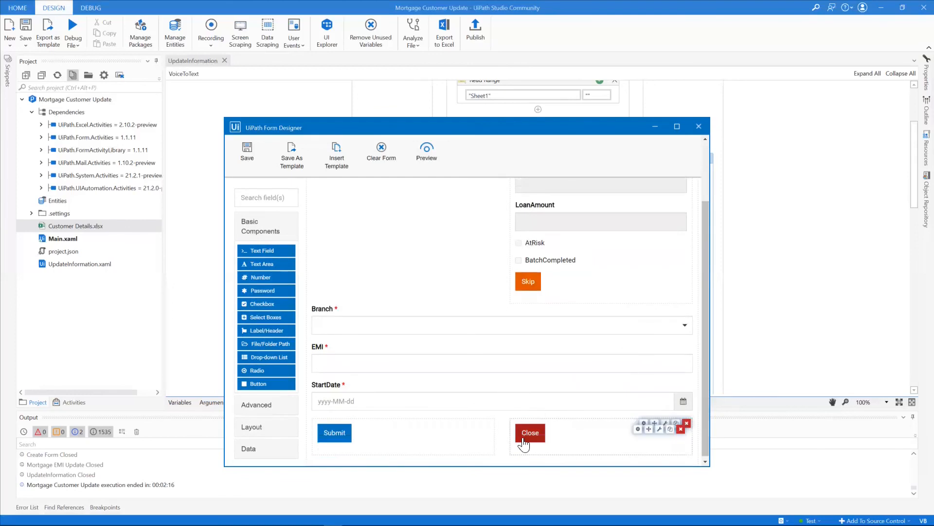